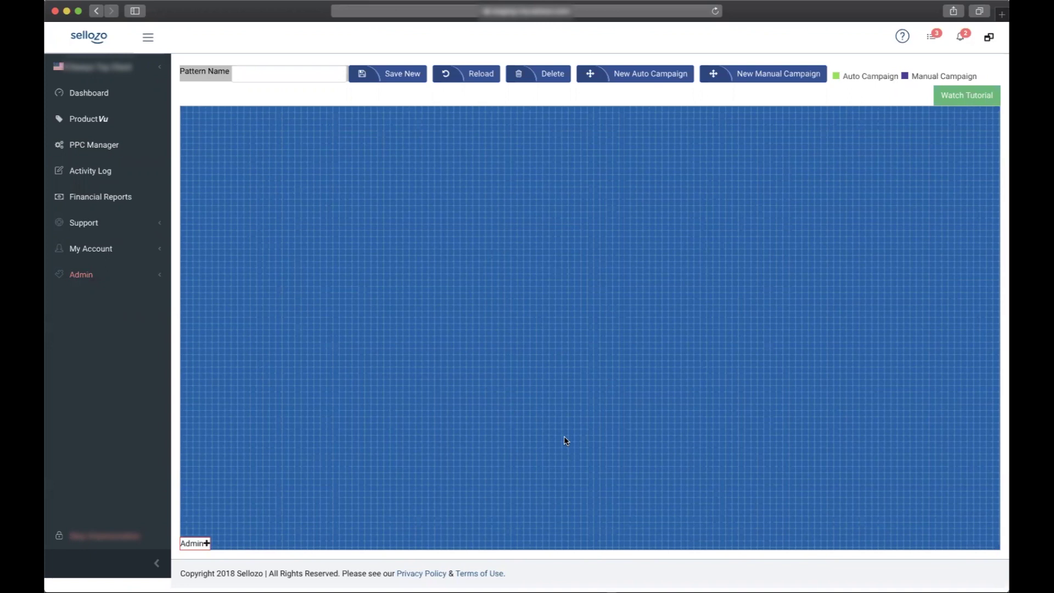
# Enter 'Cat toys' in the Pattern Name field and confirm it by clicking the canvas.
pyautogui.click(290, 74)
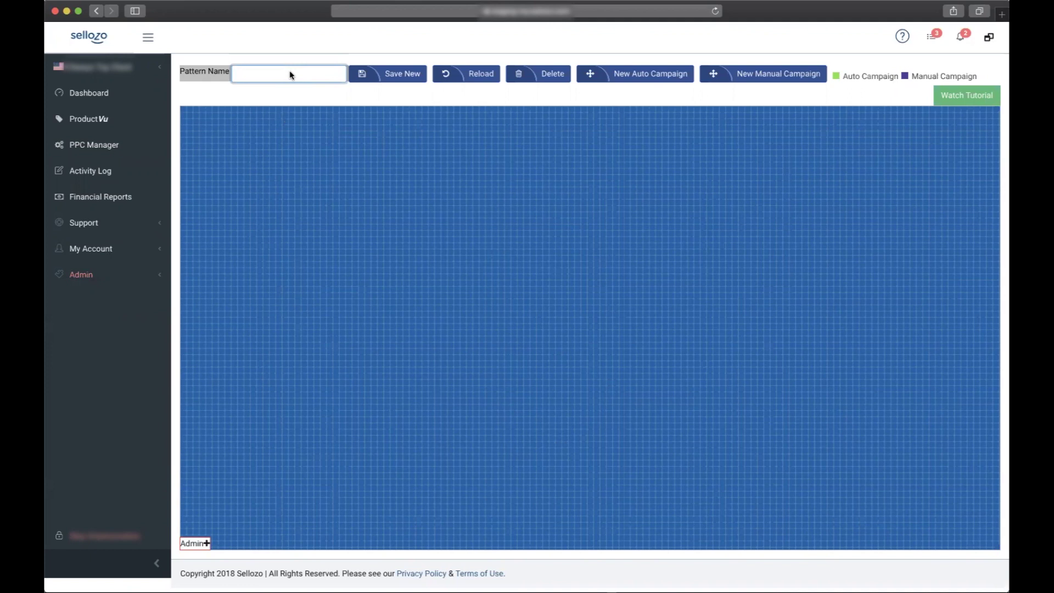
pyautogui.write('Cat toys')
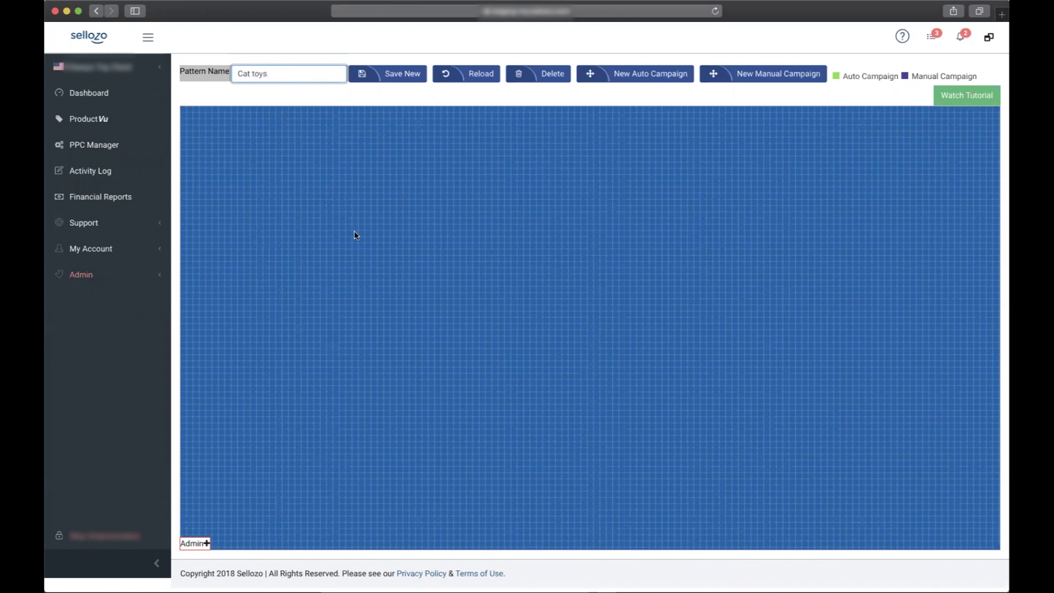
pyautogui.click(391, 234)
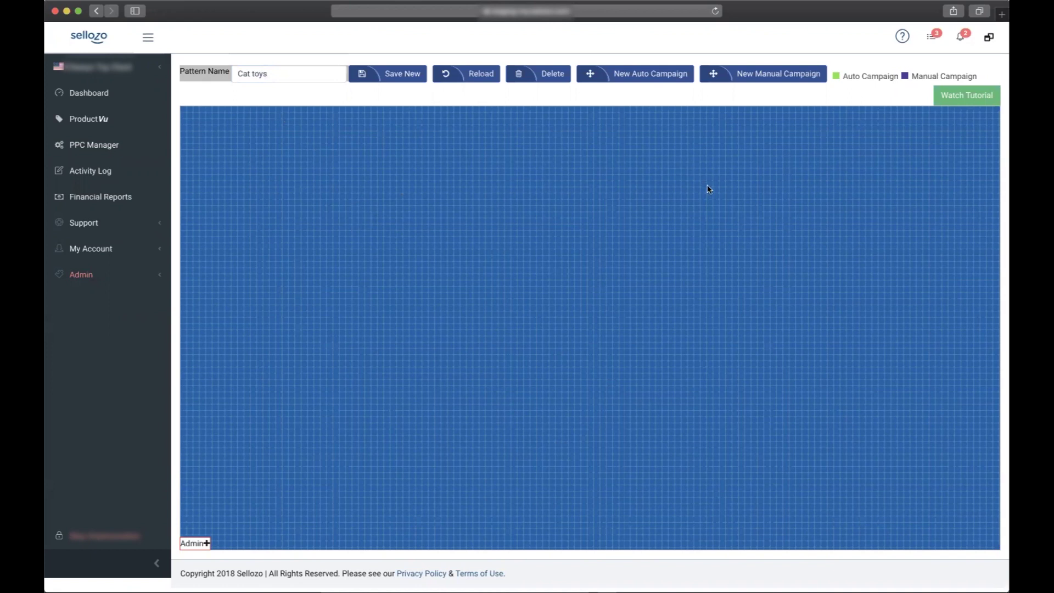
# Add an auto campaign node and assign it to Auto Cat Toy Test via a 'Cat' search.
pyautogui.click(654, 81)
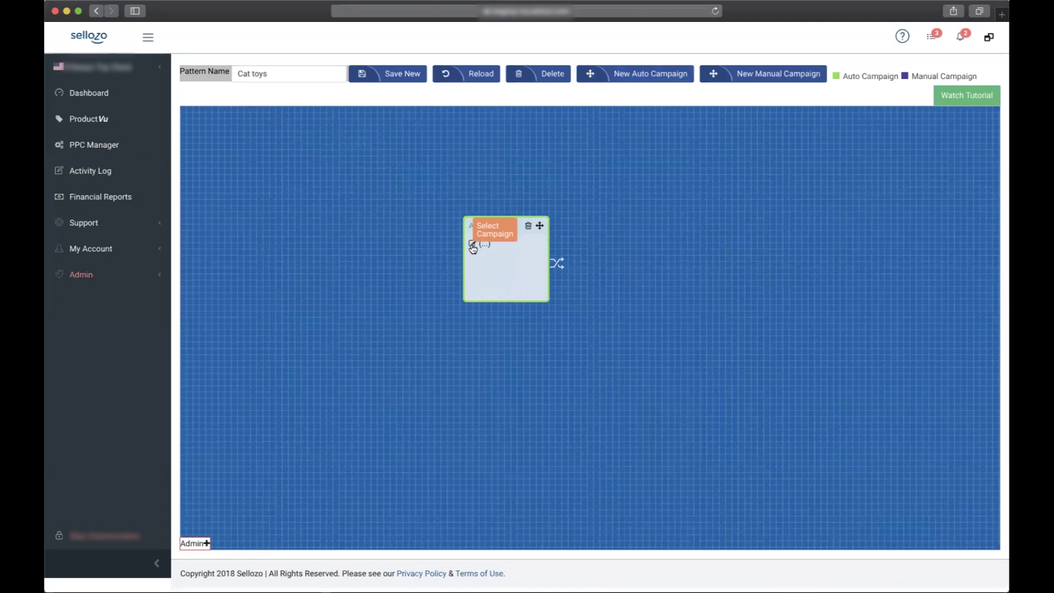
pyautogui.click(472, 246)
pyautogui.click(403, 61)
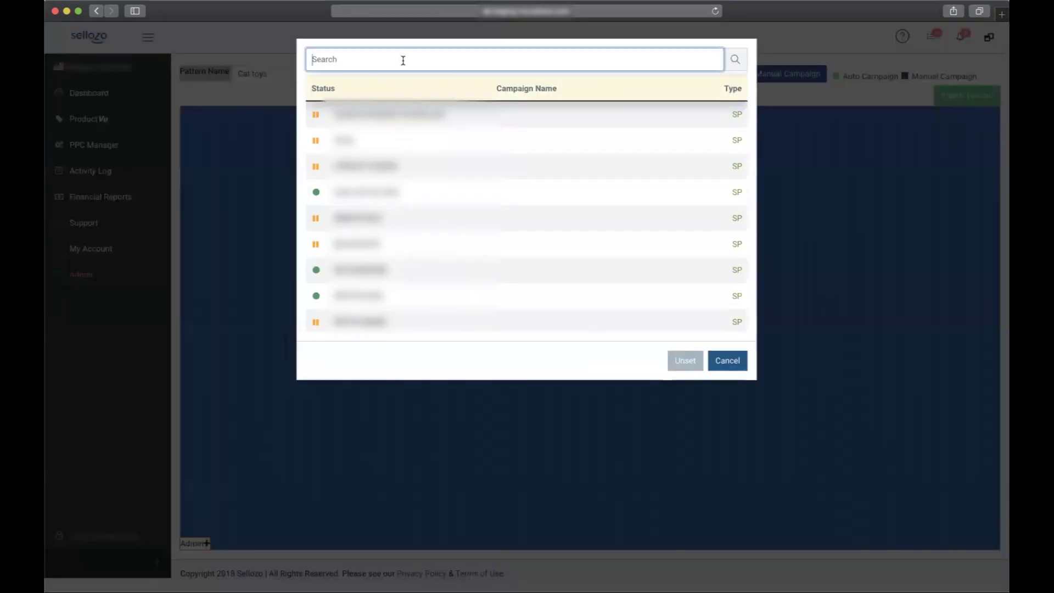
pyautogui.write('Cat')
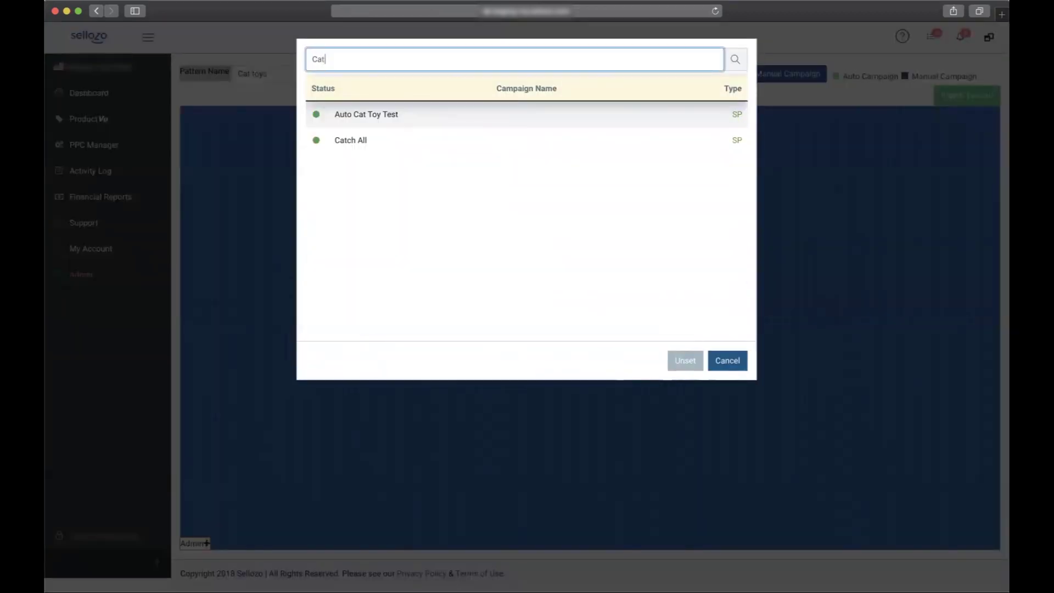
pyautogui.click(370, 115)
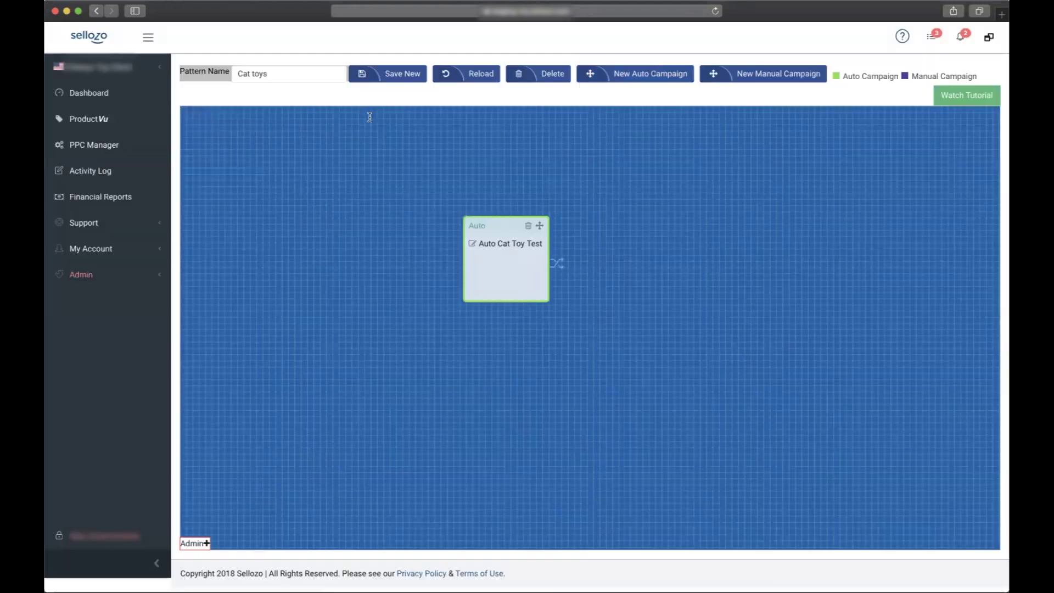
# Place a manual campaign node right of the auto node and assign it Manual Cat Toy Test.
pyautogui.click(777, 73)
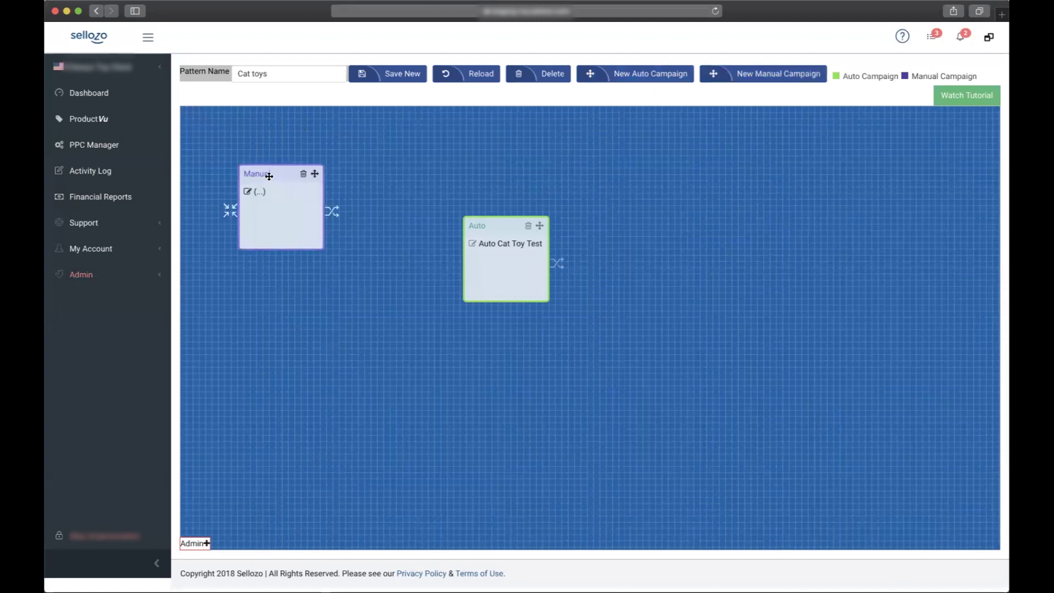
pyautogui.moveTo(269, 174); pyautogui.dragTo(697, 230)
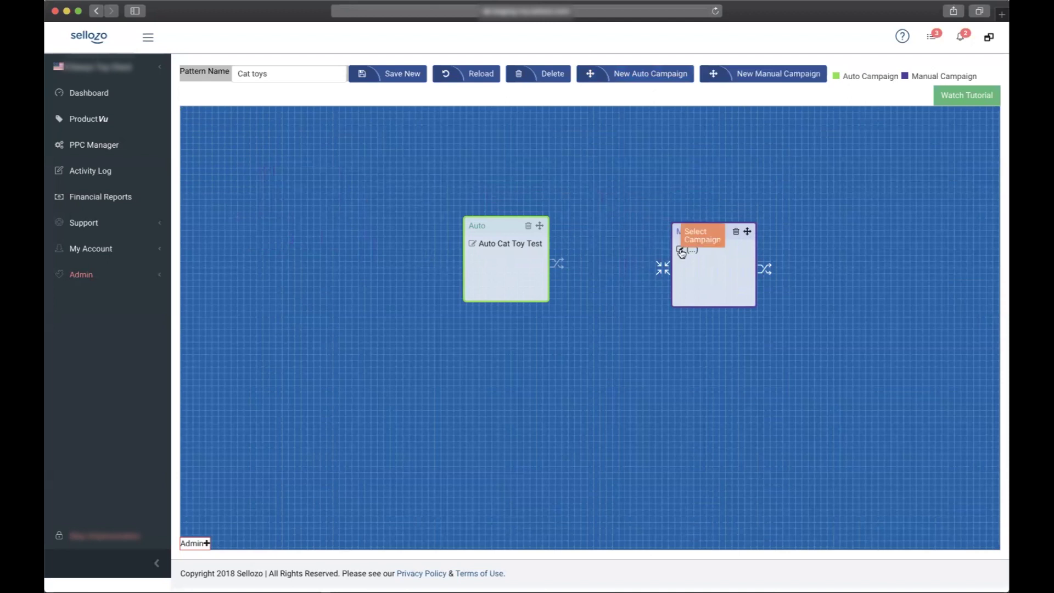
pyautogui.click(681, 251)
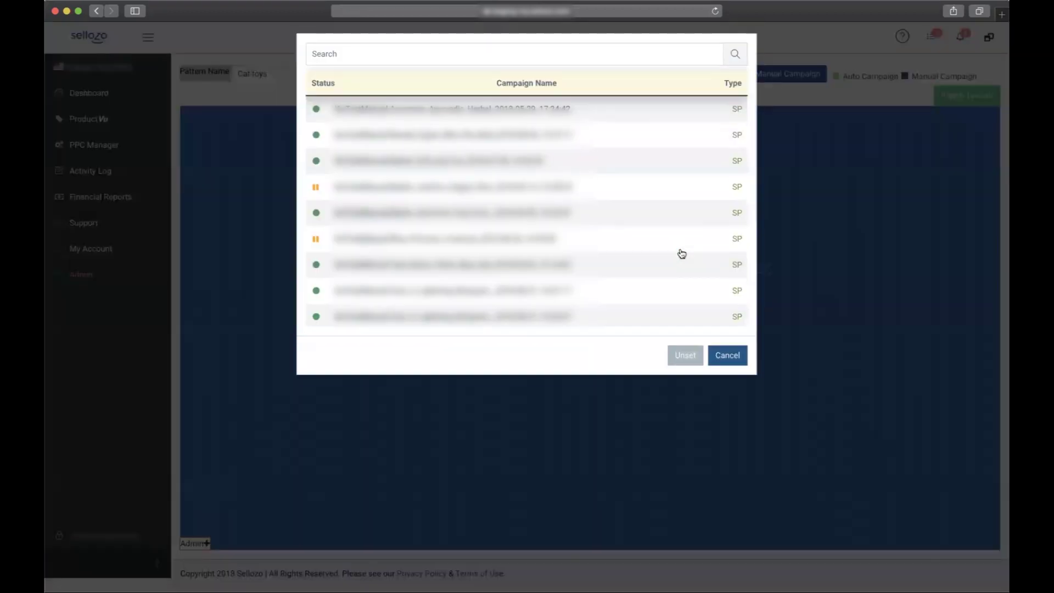
pyautogui.click(399, 59)
pyautogui.write('cat')
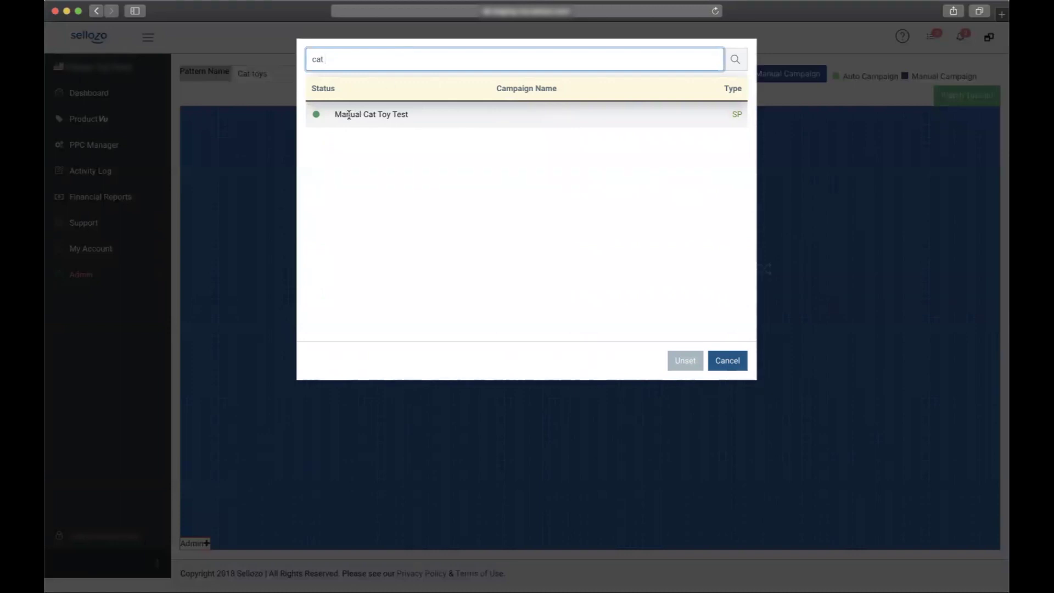
pyautogui.click(349, 115)
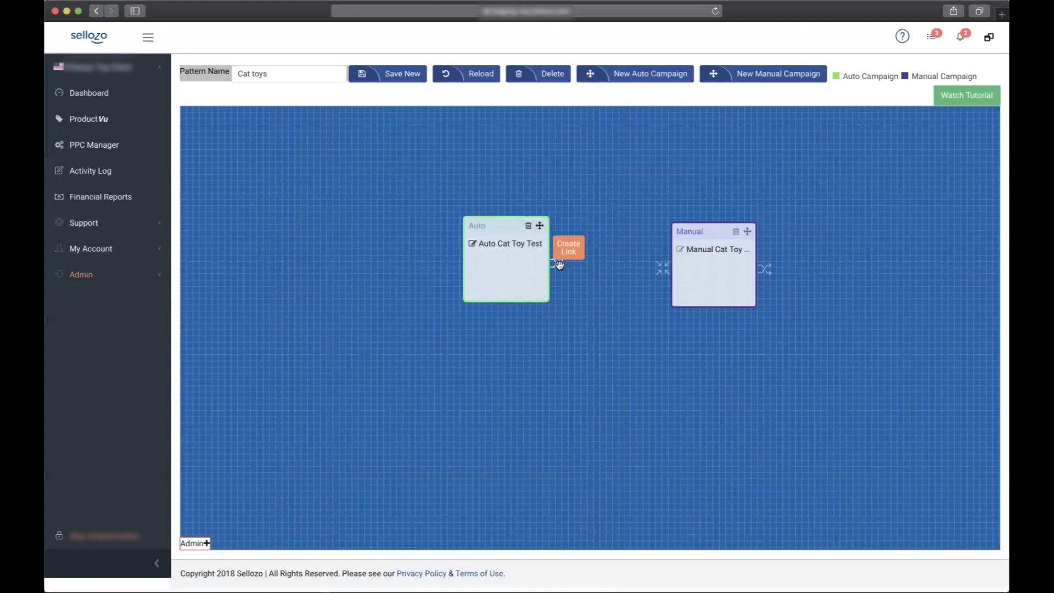
# Link Auto Cat Toy Test into the manual campaign, add a manual self-loop, and spread the nodes apart.
pyautogui.moveTo(559, 263); pyautogui.dragTo(664, 268)
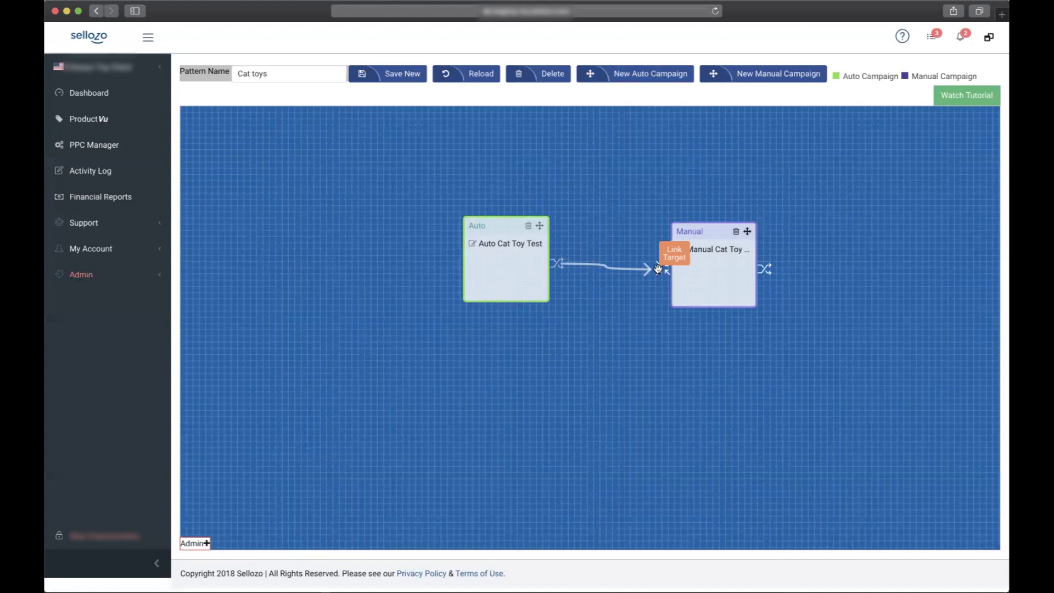
pyautogui.moveTo(766, 269); pyautogui.dragTo(663, 269)
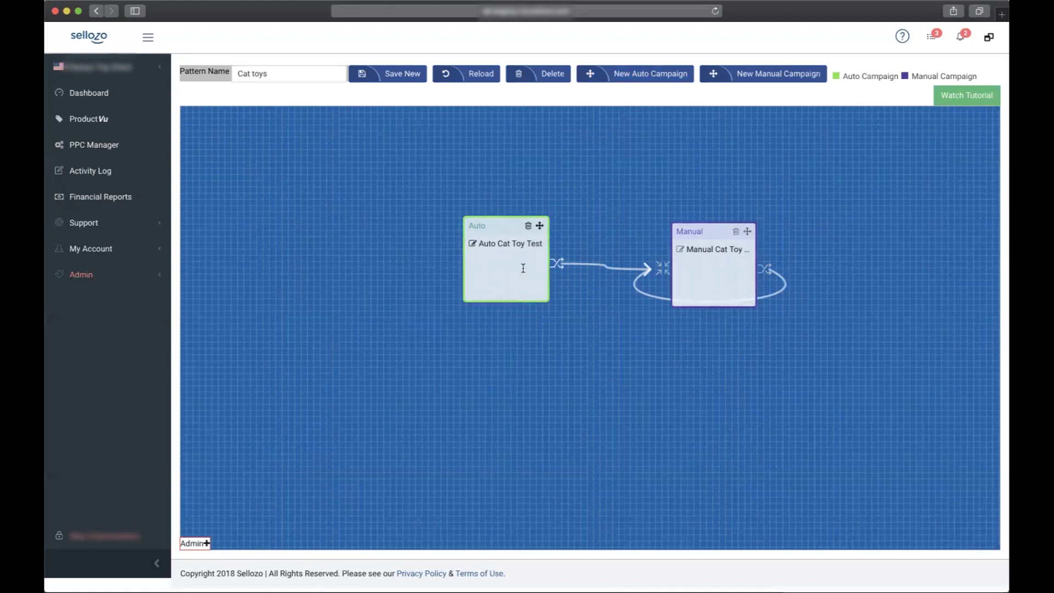
pyautogui.moveTo(527, 267); pyautogui.dragTo(451, 203)
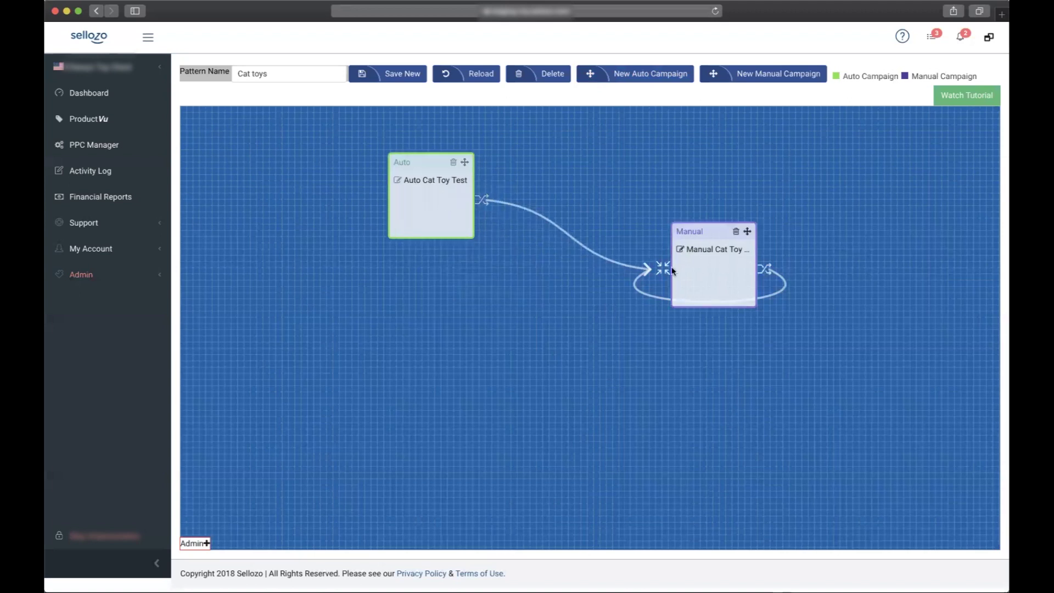
pyautogui.moveTo(732, 293); pyautogui.dragTo(744, 328)
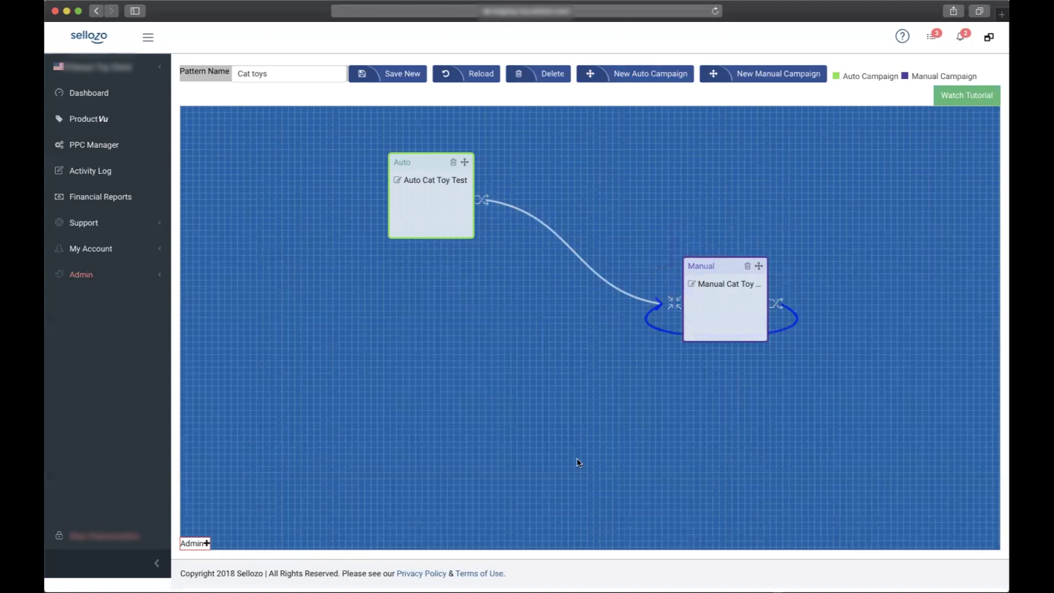
# On the auto-to-manual link, add a Cat Toy A → Cat Toy A Broad row creating broad match keywords.
pyautogui.click(571, 254)
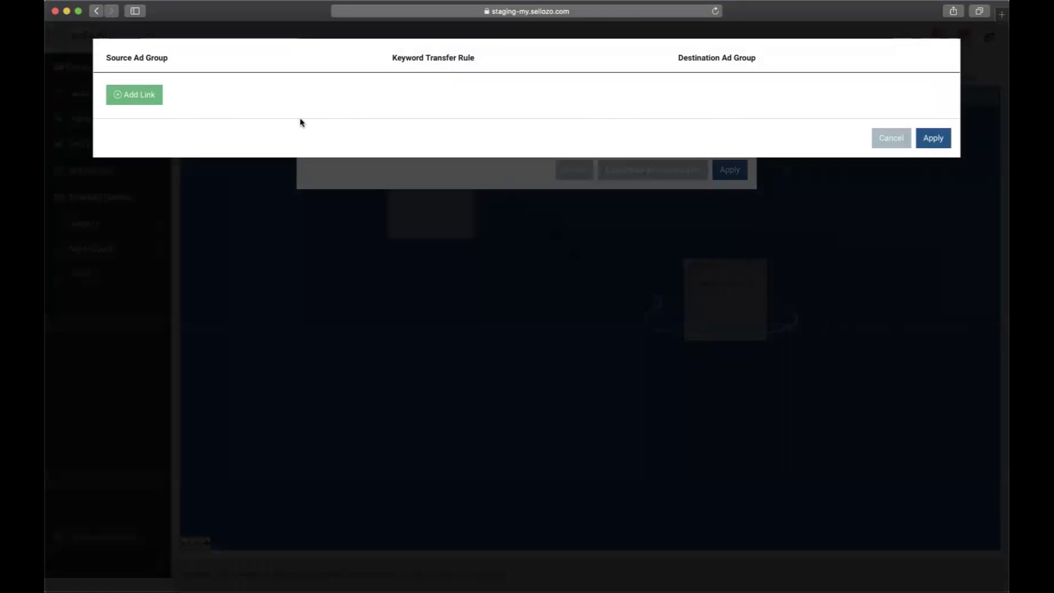
pyautogui.click(138, 98)
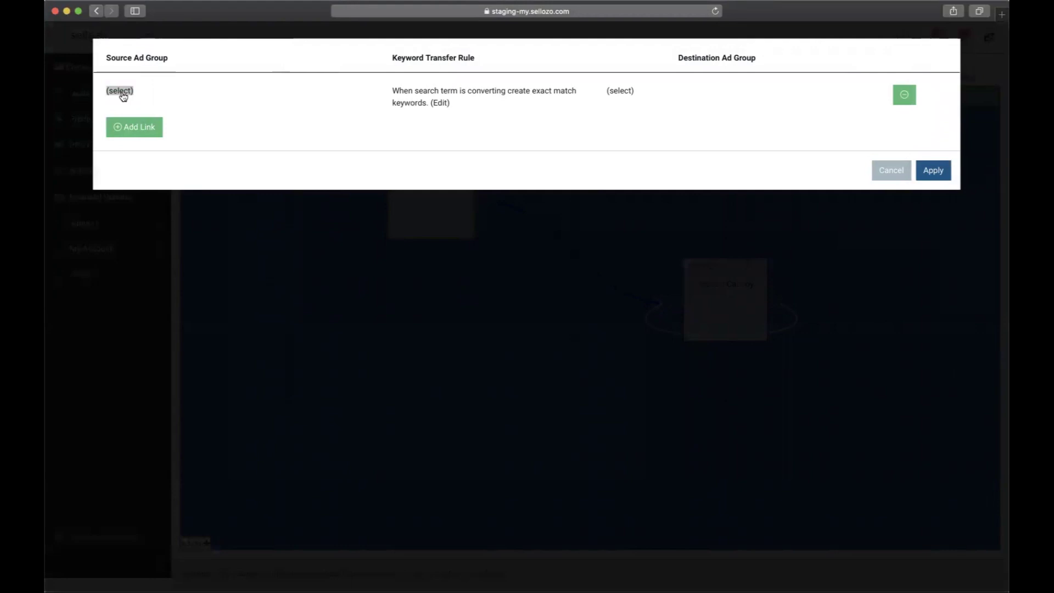
pyautogui.click(121, 92)
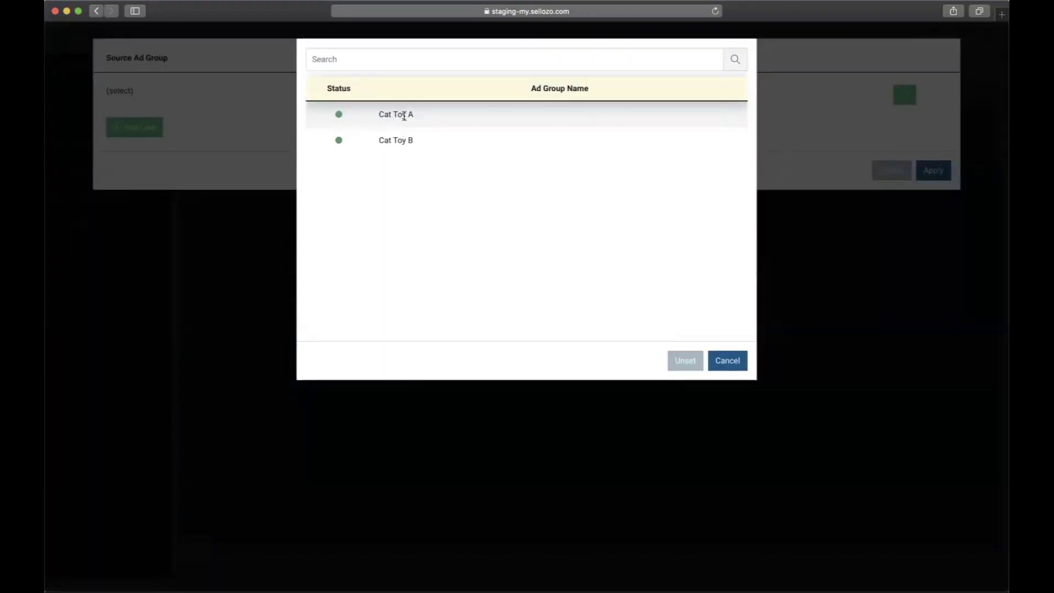
pyautogui.click(404, 116)
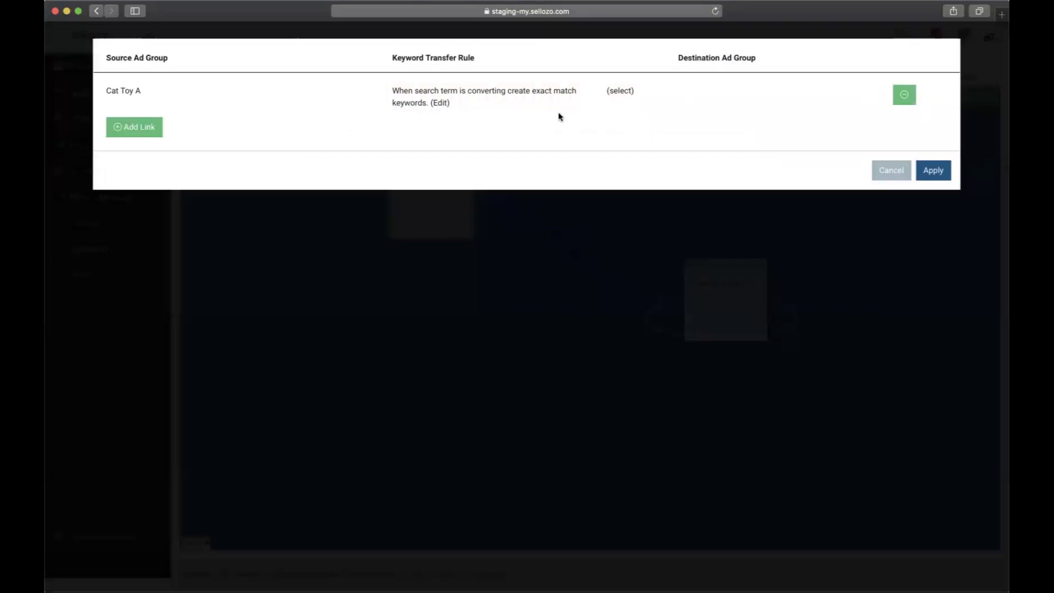
pyautogui.click(616, 93)
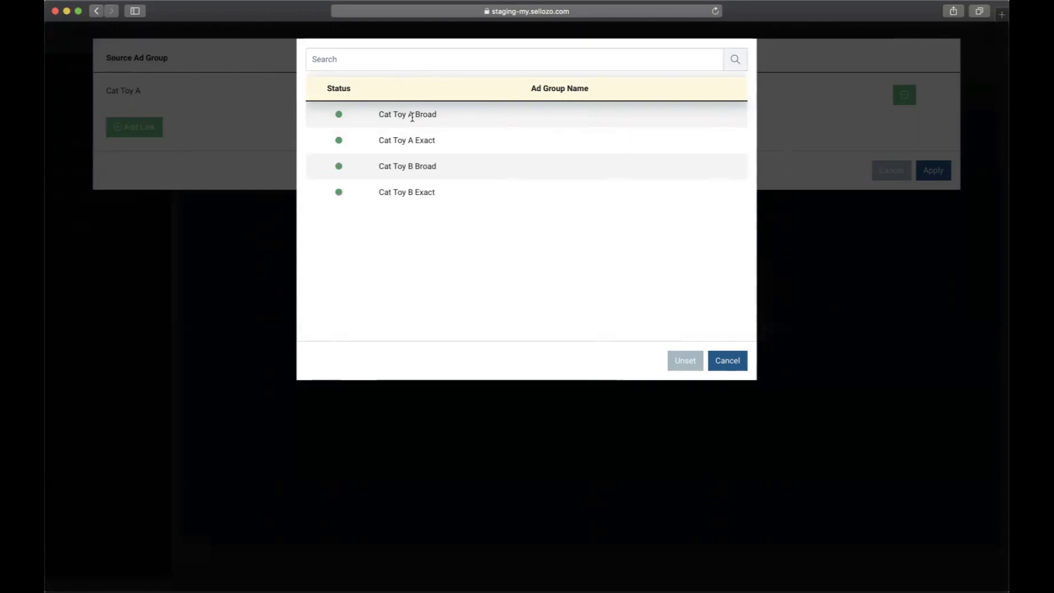
pyautogui.click(415, 116)
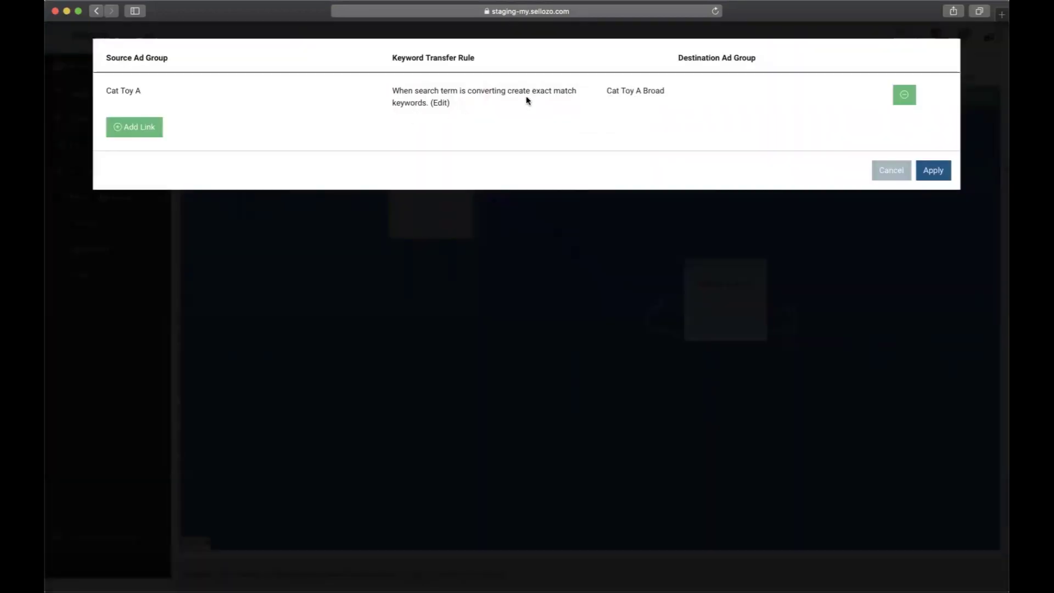
pyautogui.click(439, 104)
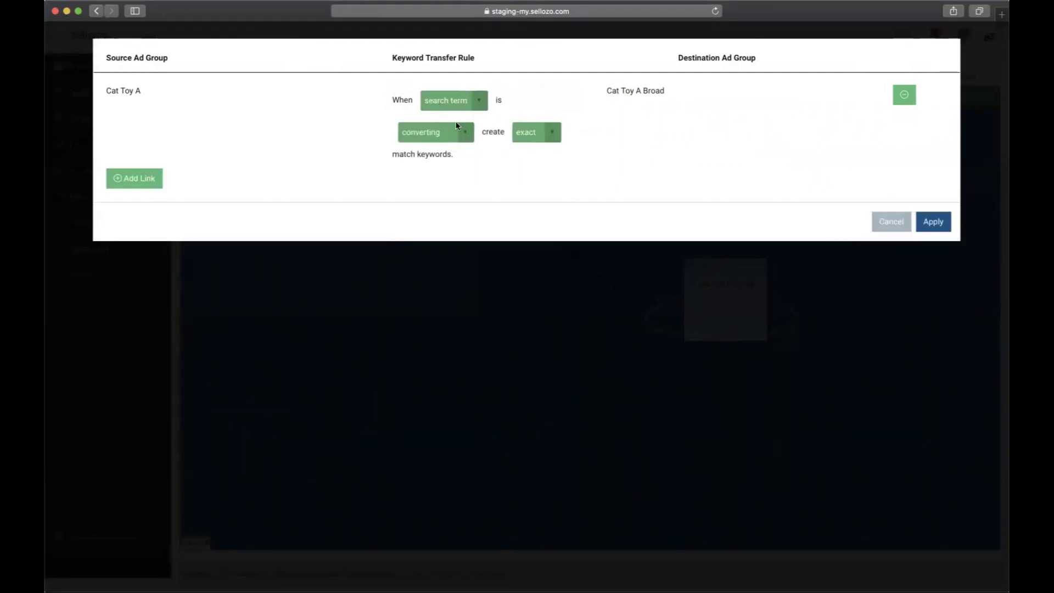
pyautogui.click(530, 132)
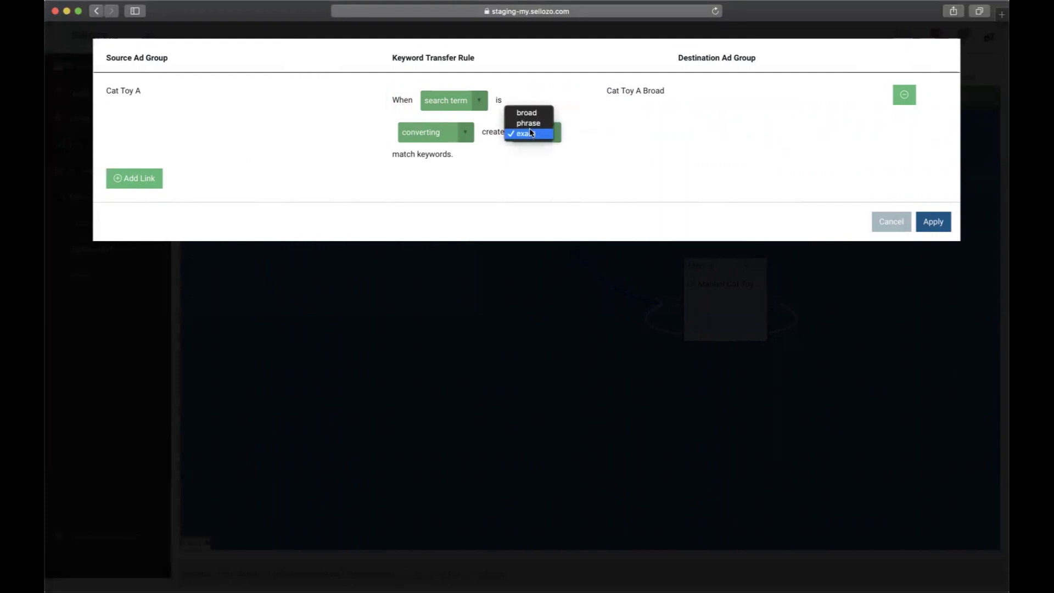
pyautogui.click(533, 117)
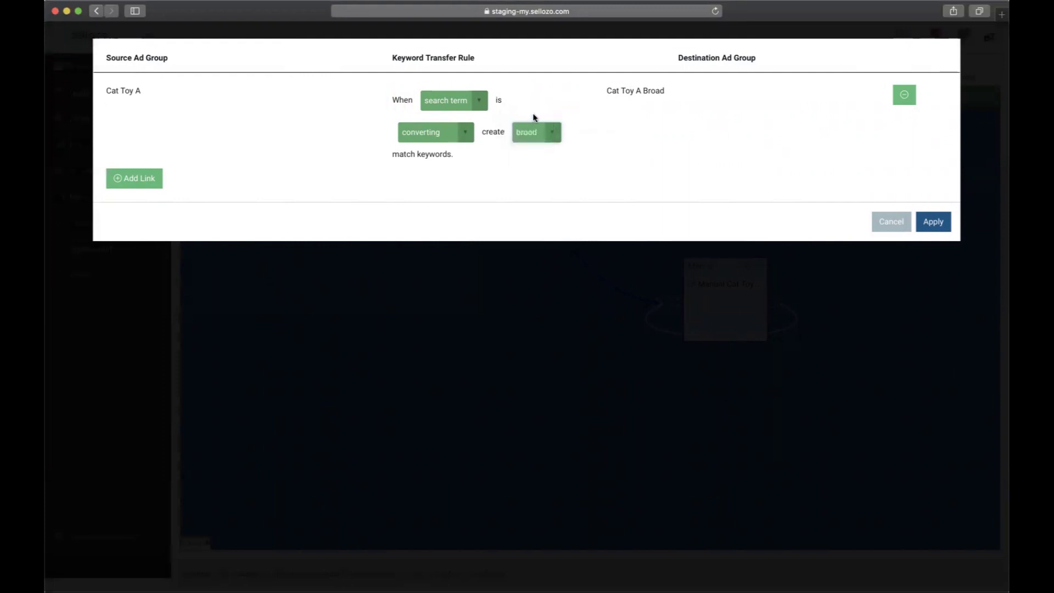
# Add a second row routing Cat Toy A to Cat Toy A Exact with exact match keywords.
pyautogui.click(137, 186)
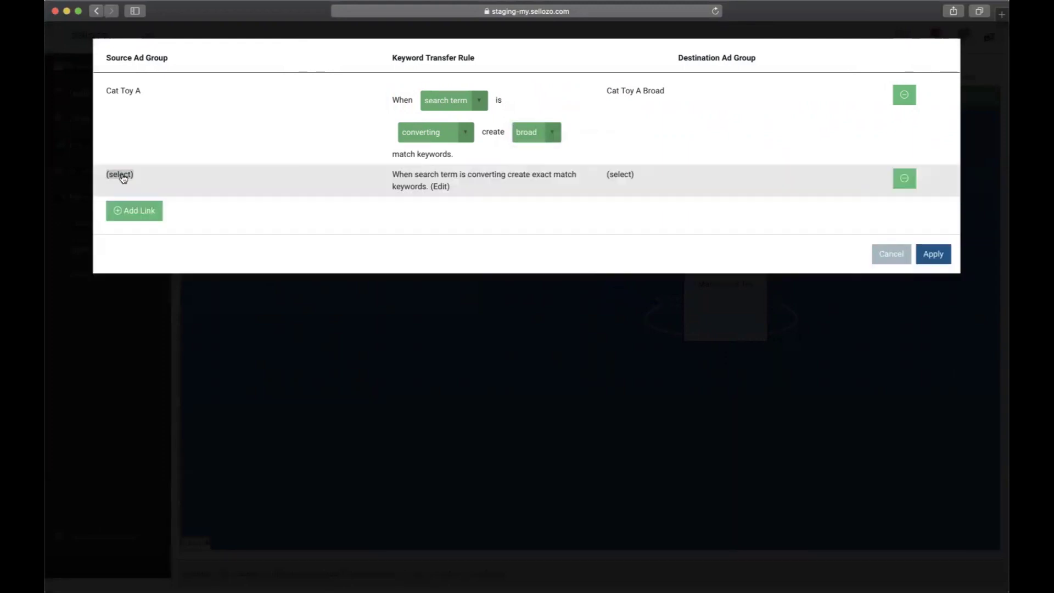
pyautogui.click(122, 175)
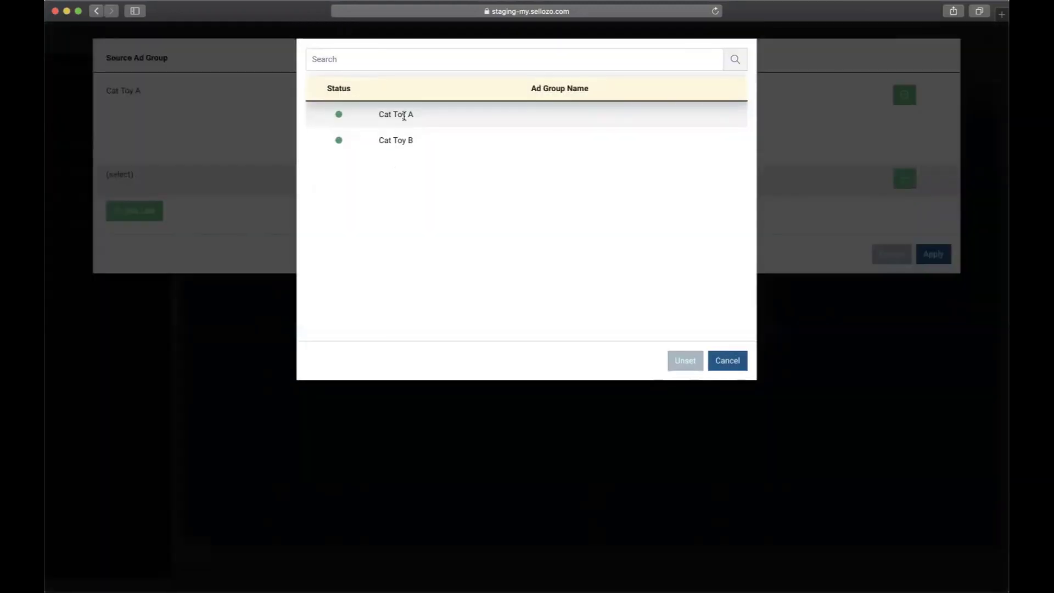
pyautogui.click(404, 113)
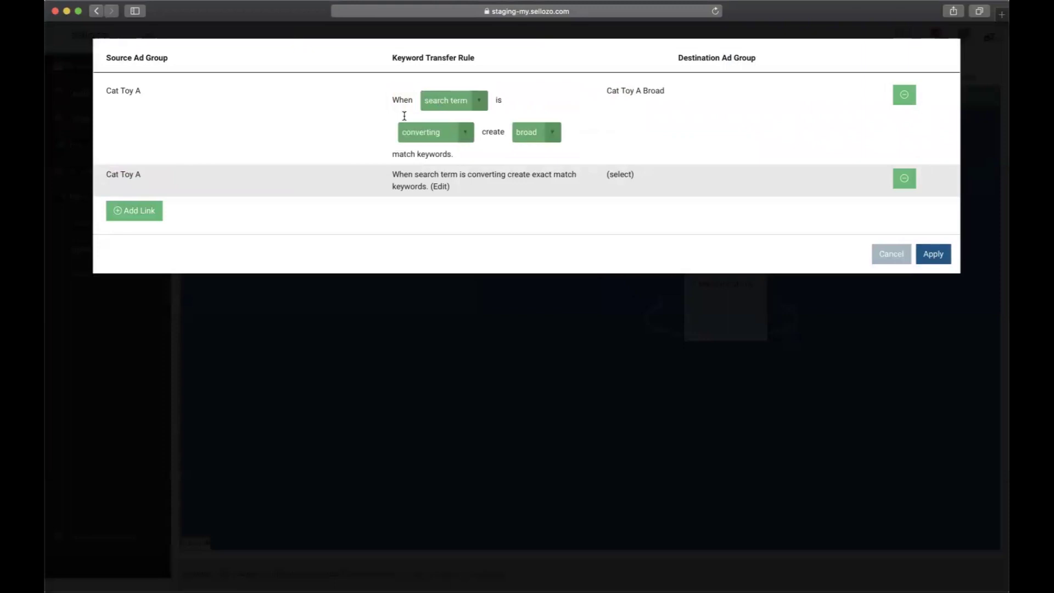
pyautogui.click(616, 174)
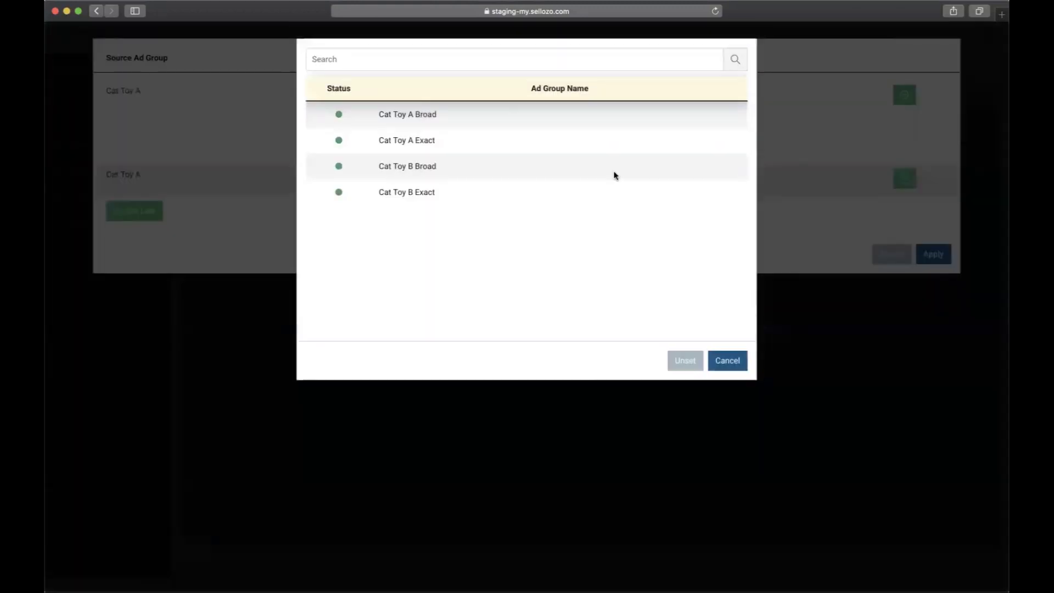
pyautogui.click(415, 140)
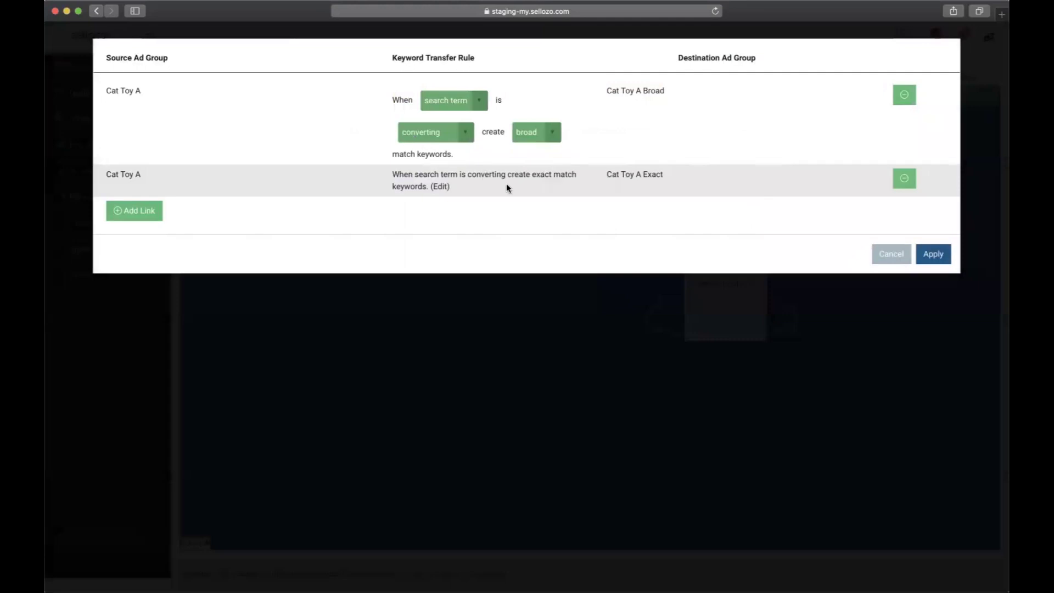
pyautogui.click(439, 187)
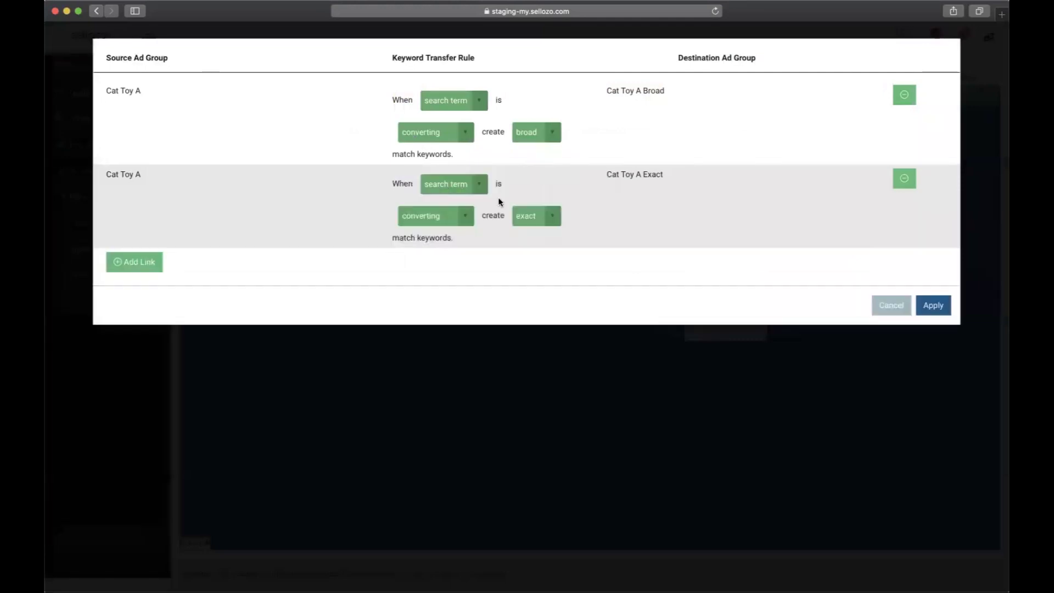
pyautogui.click(544, 221)
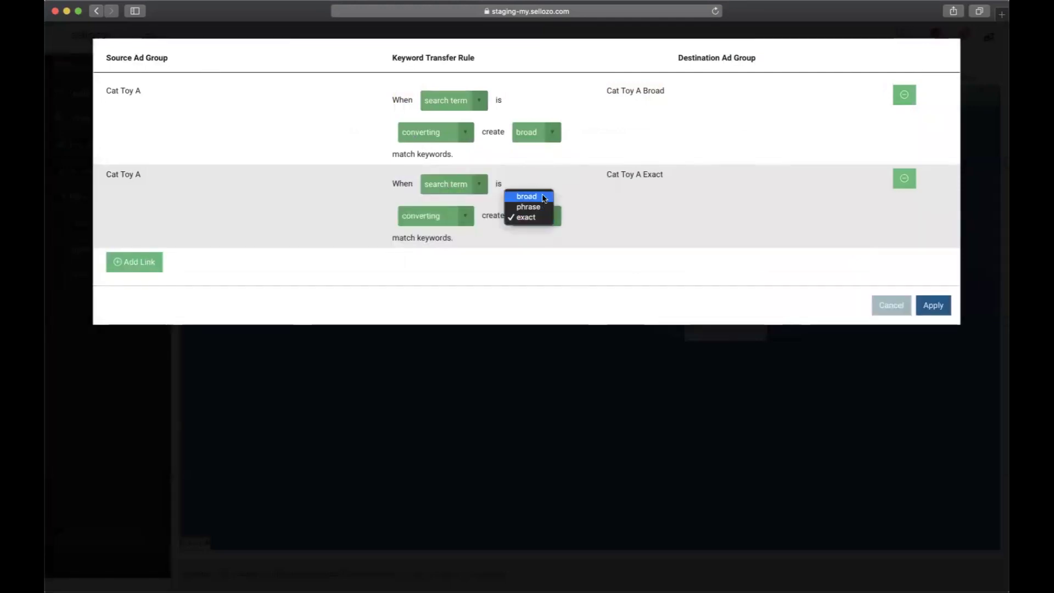
pyautogui.click(533, 221)
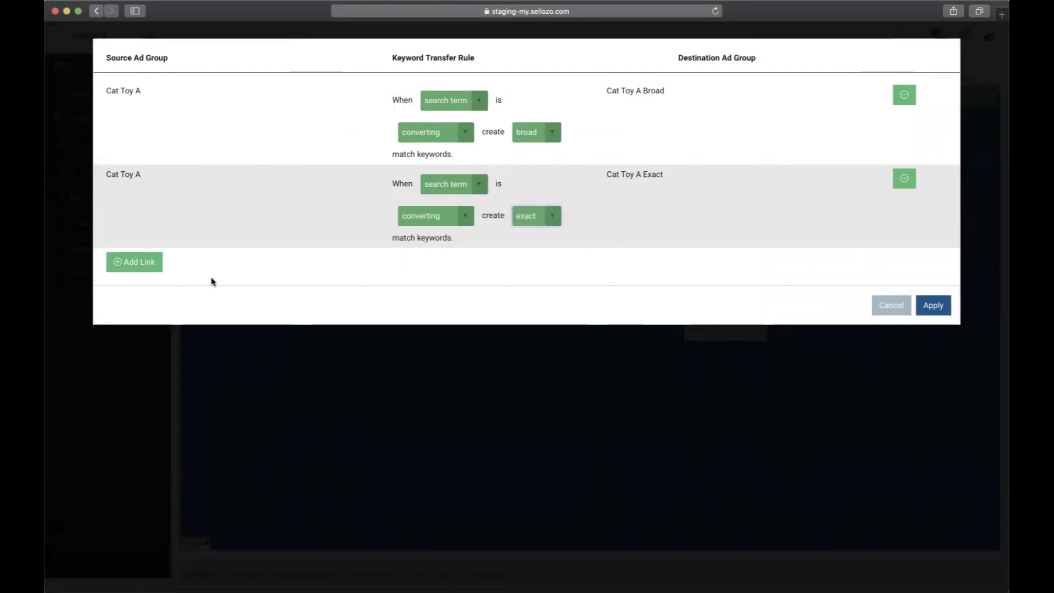
# Add a Cat Toy B → Cat Toy B Broad link using broad match.
pyautogui.click(145, 264)
pyautogui.click(123, 259)
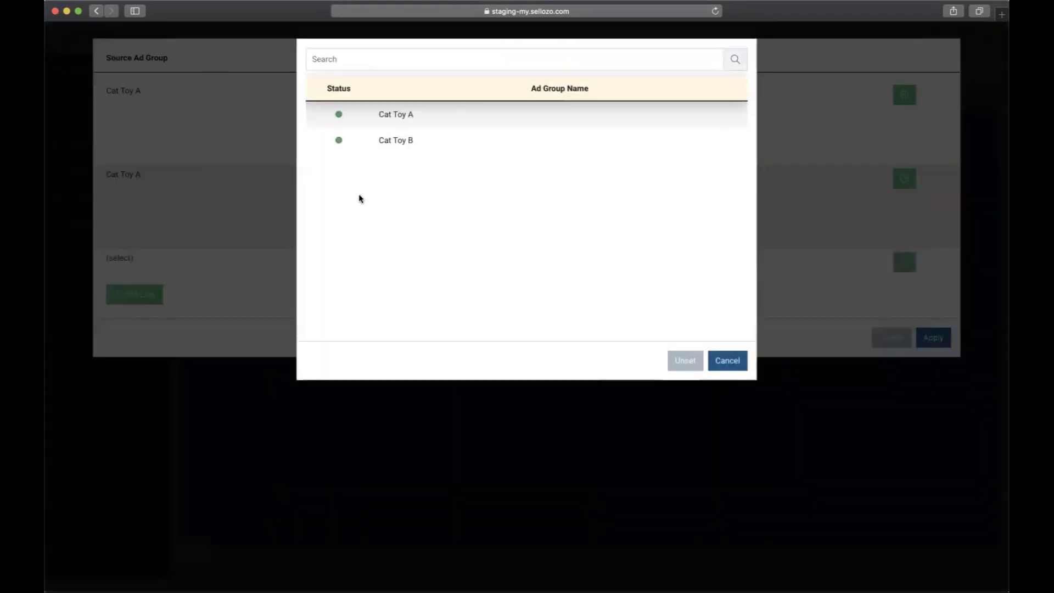
pyautogui.click(396, 142)
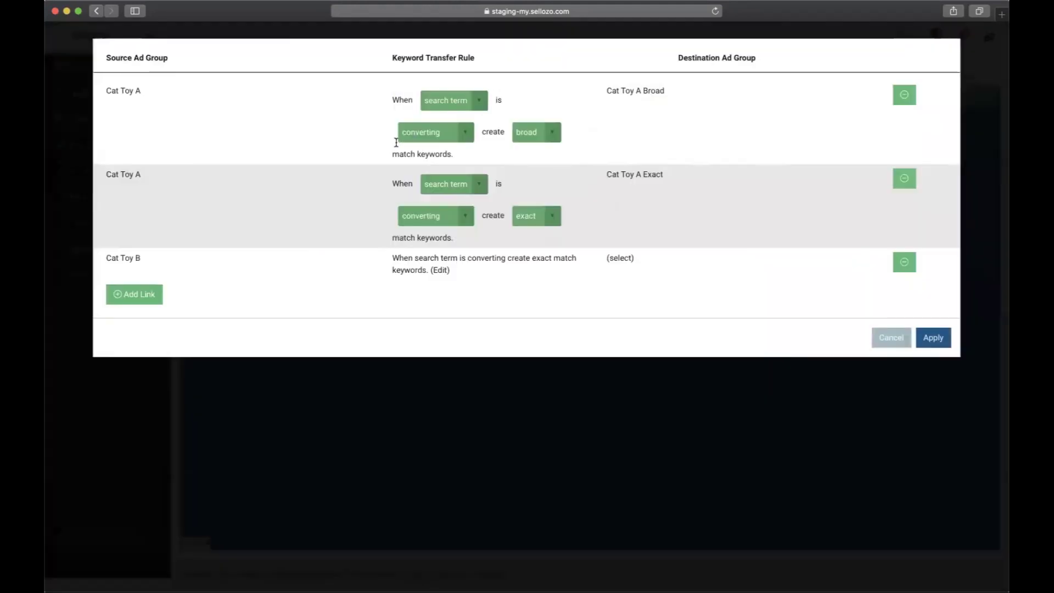
pyautogui.click(619, 259)
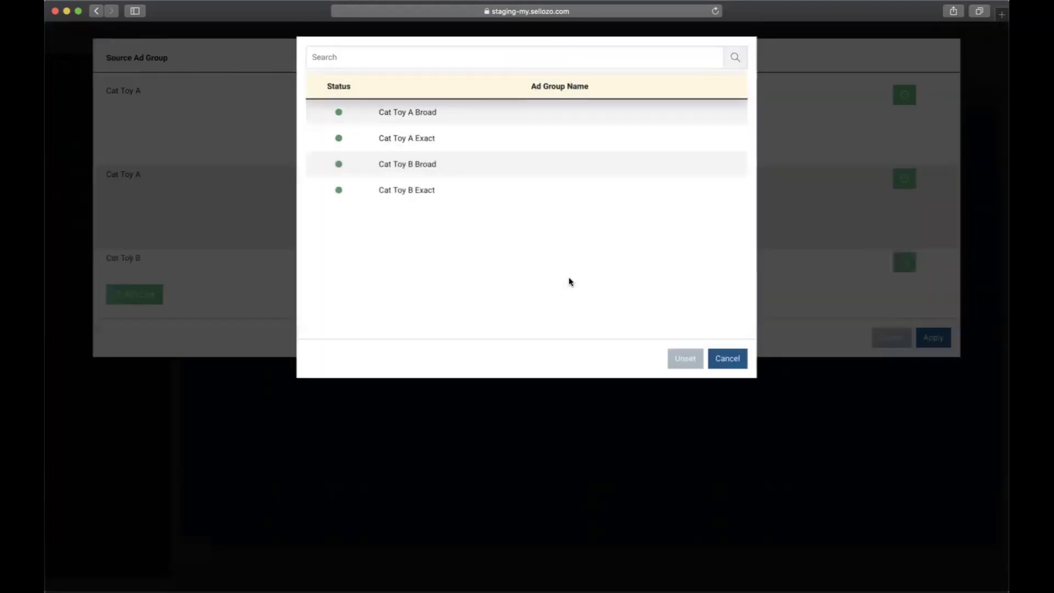
pyautogui.click(410, 166)
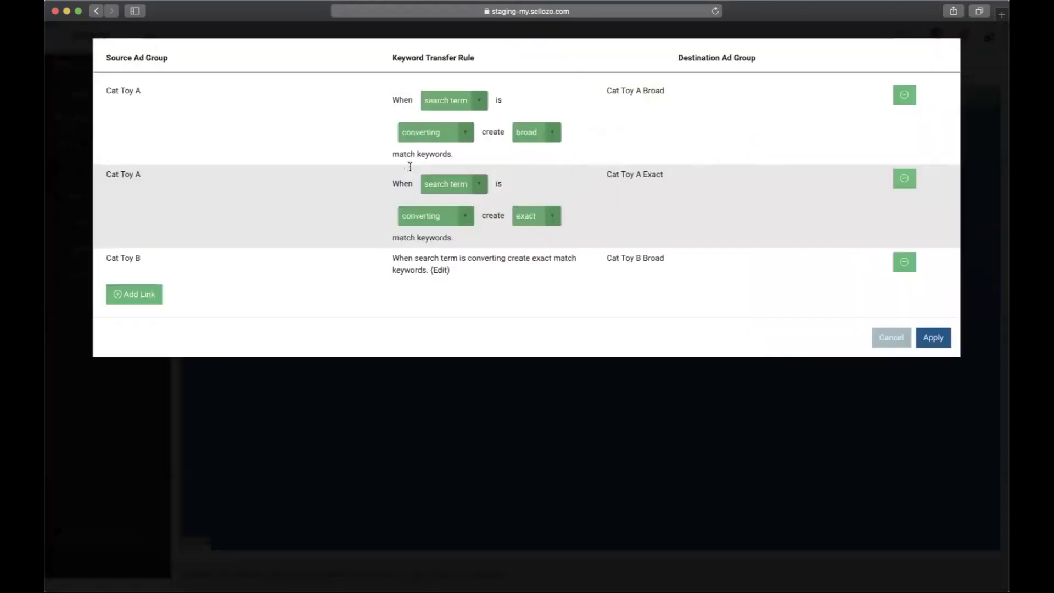
pyautogui.click(439, 270)
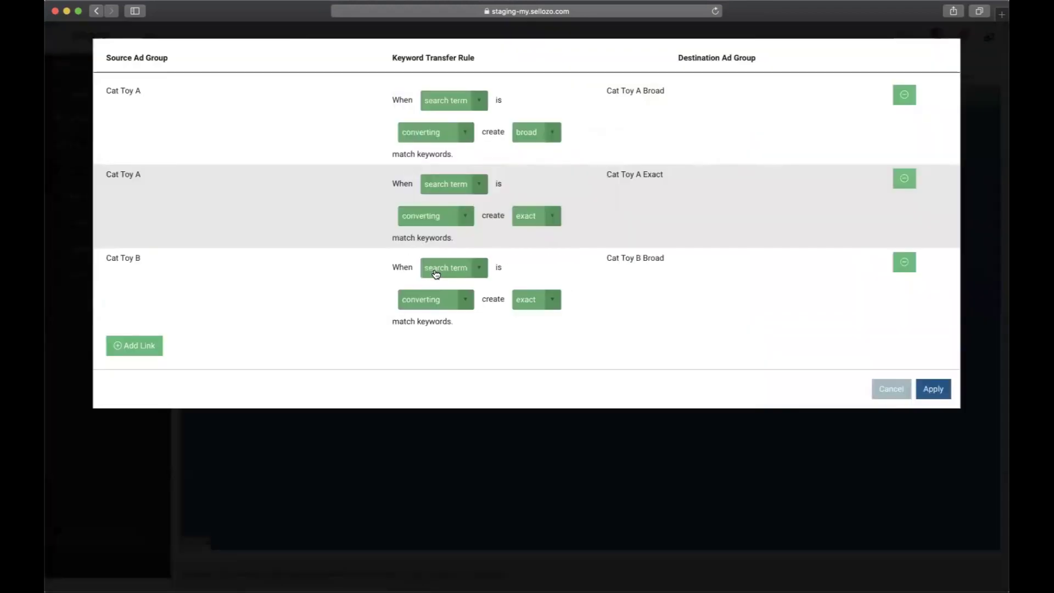
pyautogui.click(526, 303)
pyautogui.press('Escape')
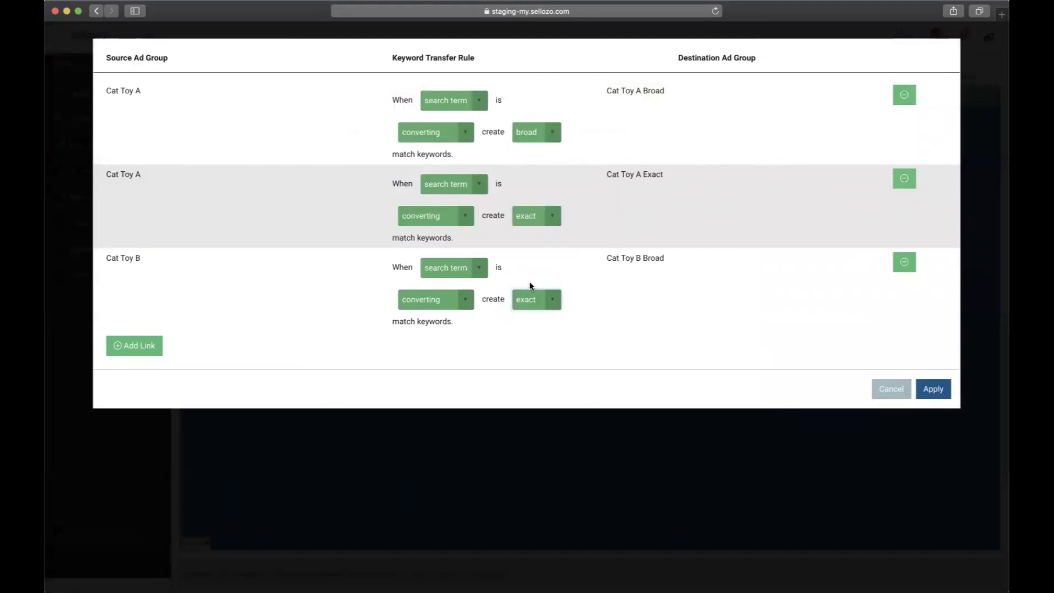
# Add another link routing Cat Toy B to Cat Toy B Exact.
pyautogui.click(147, 345)
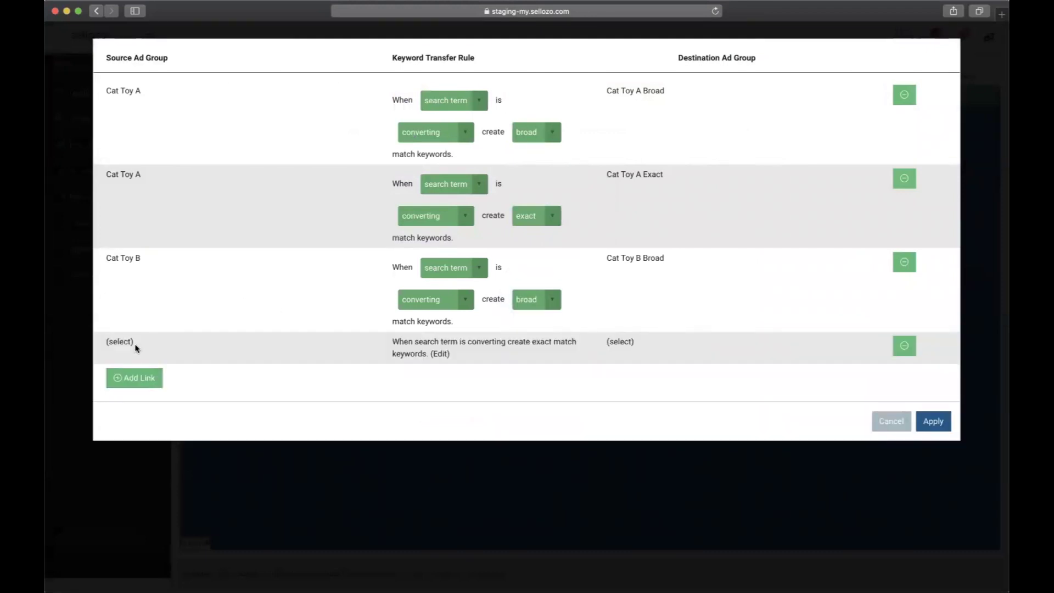
pyautogui.click(122, 345)
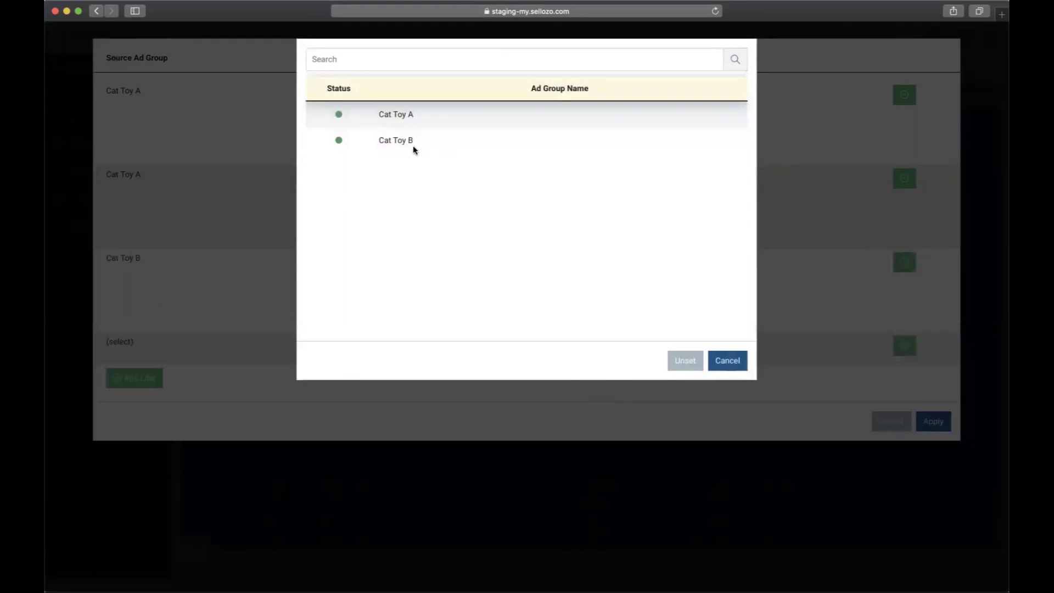
pyautogui.click(405, 140)
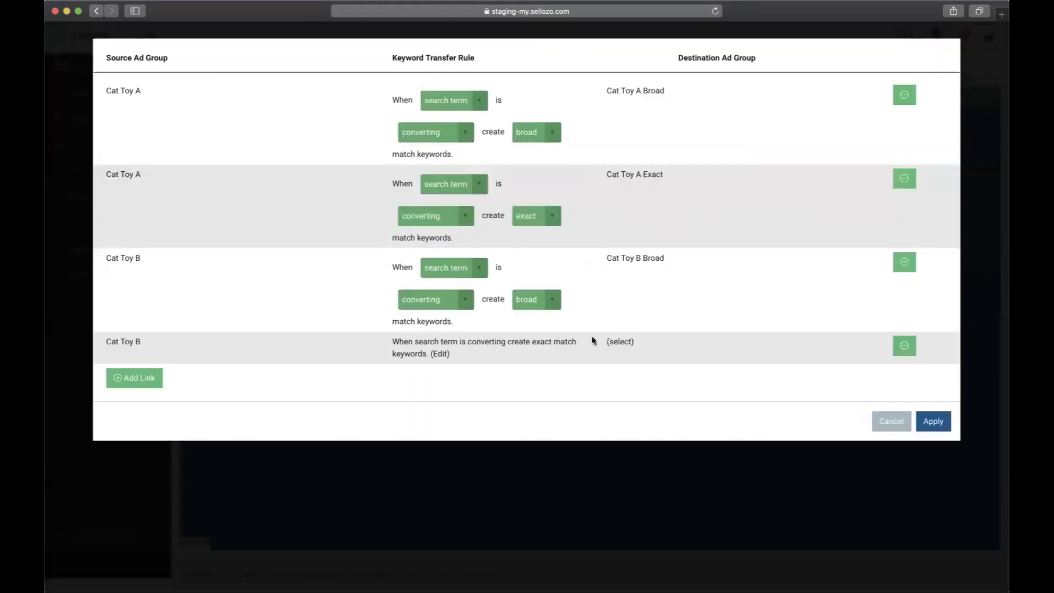
pyautogui.click(620, 342)
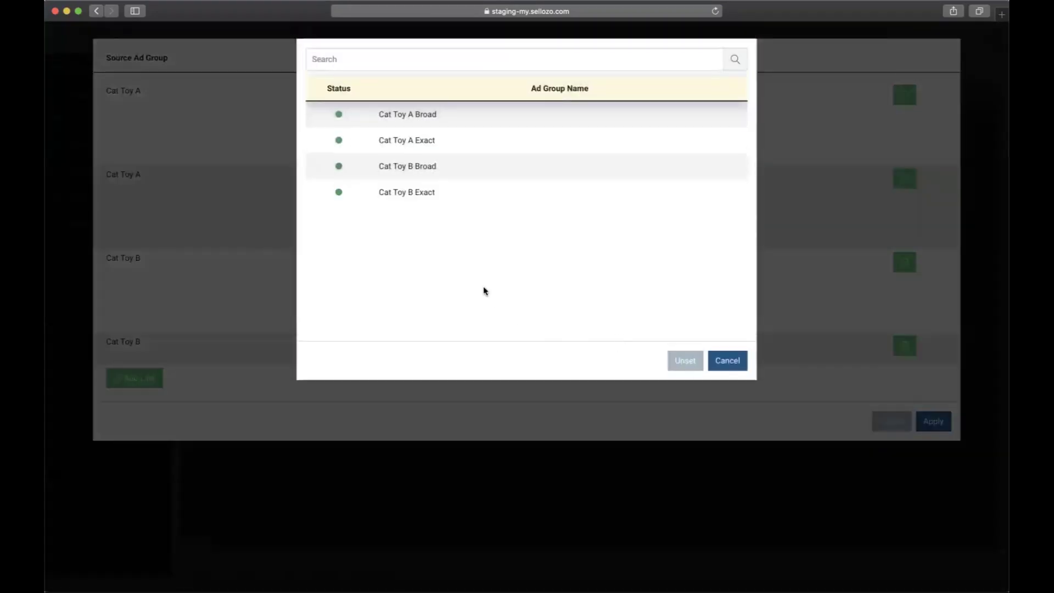
pyautogui.click(434, 192)
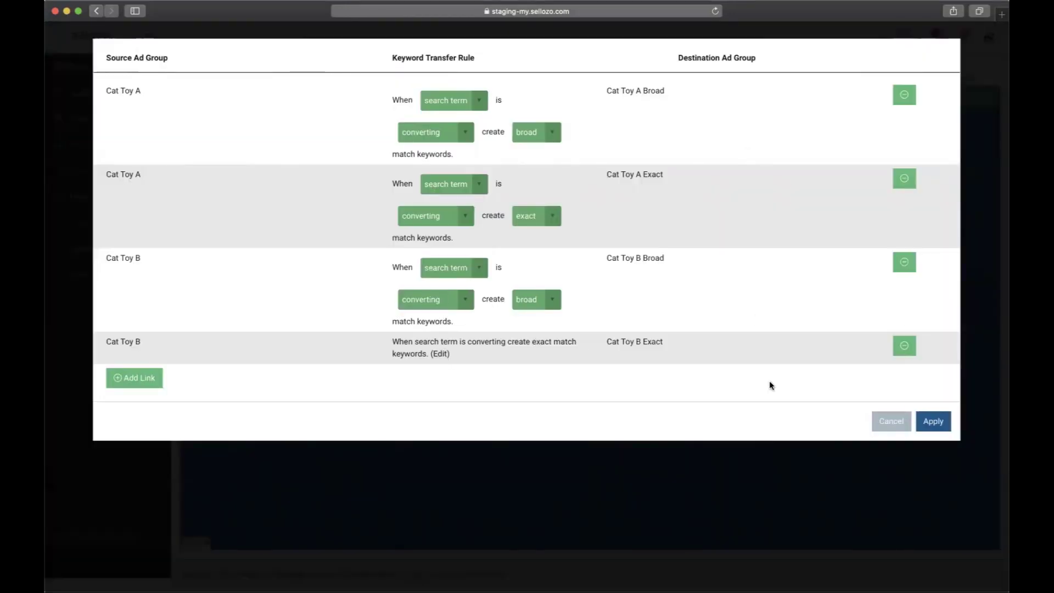
# Apply the four ad group links and the Default Keyword Transfer Rule, re-applying once more to confirm.
pyautogui.click(934, 422)
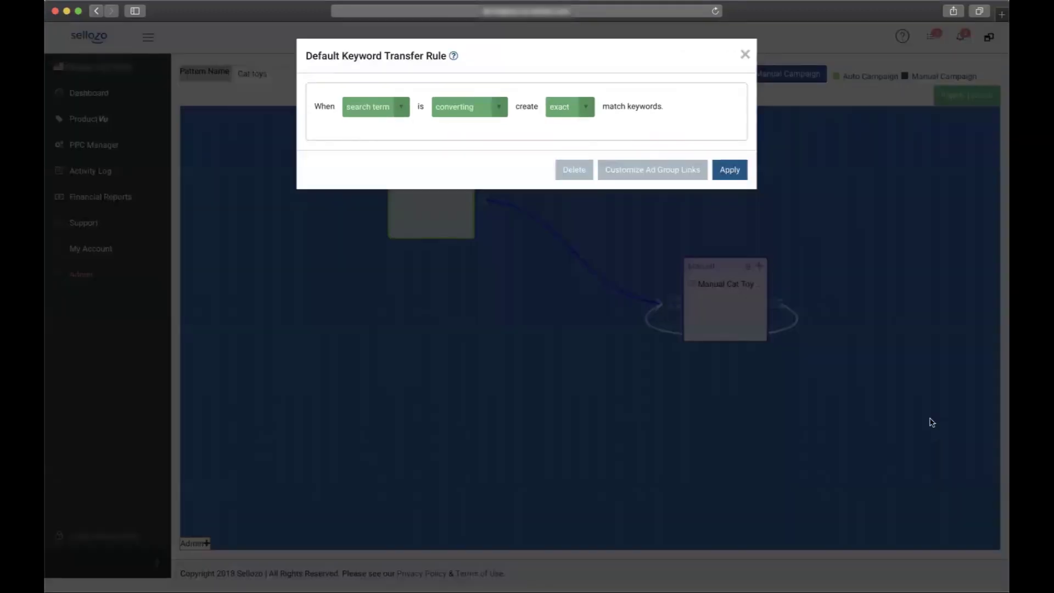
pyautogui.click(731, 171)
pyautogui.click(657, 176)
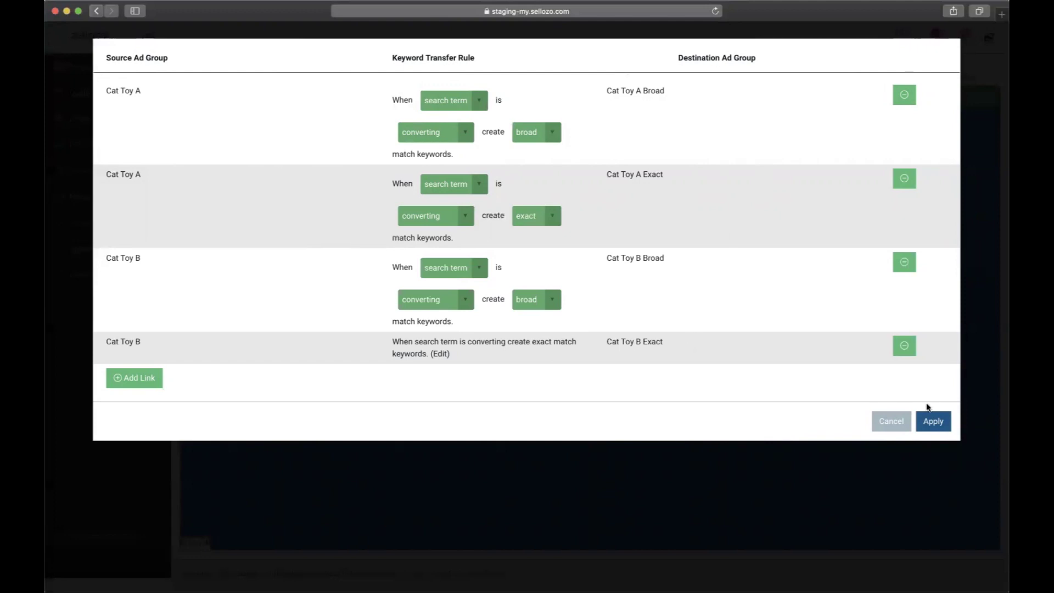
pyautogui.click(933, 423)
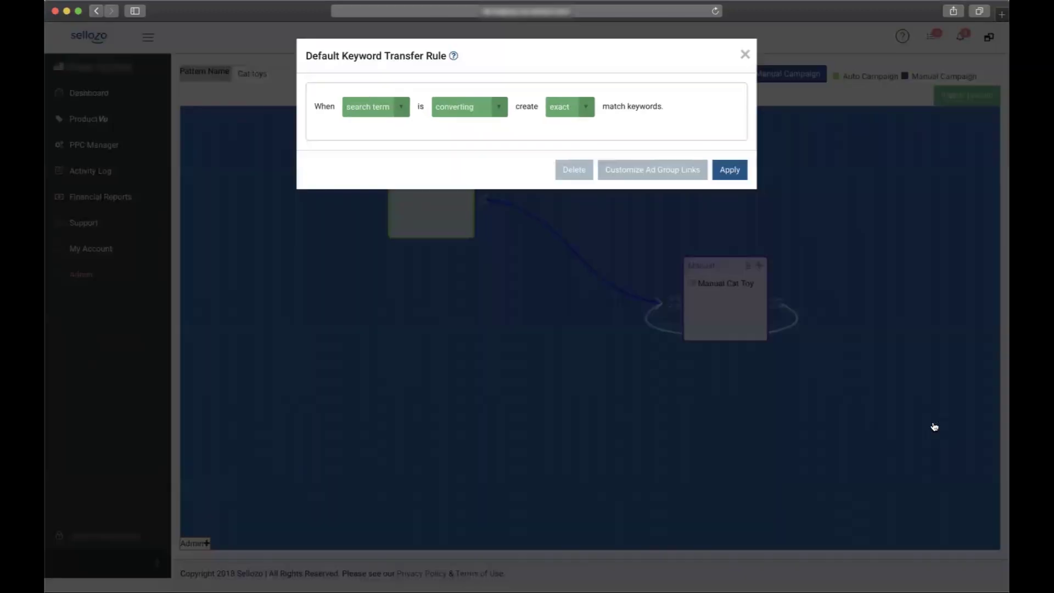
pyautogui.click(731, 171)
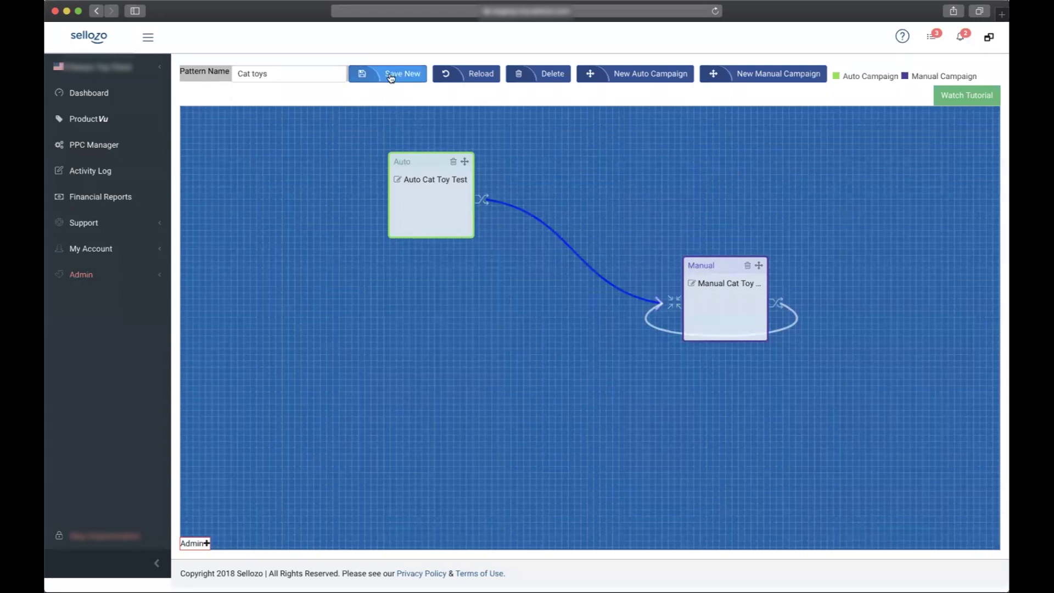
# Save the Cat toys pattern using Save New.
pyautogui.click(398, 78)
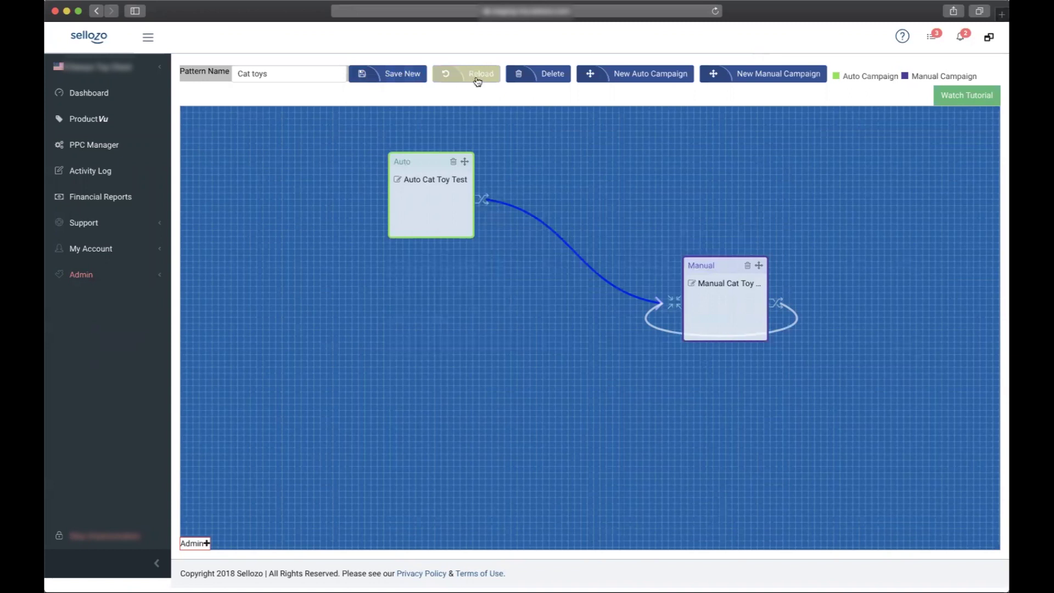
pyautogui.click(392, 74)
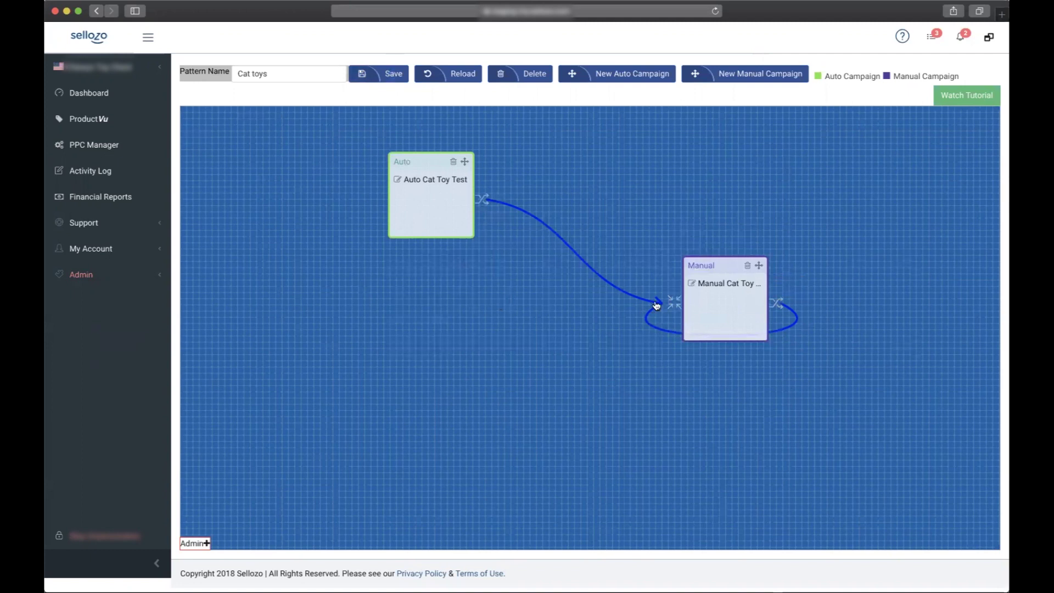
# On the manual self-loop, link Cat Toy A Broad to Cat Toy A Exact.
pyautogui.click(778, 330)
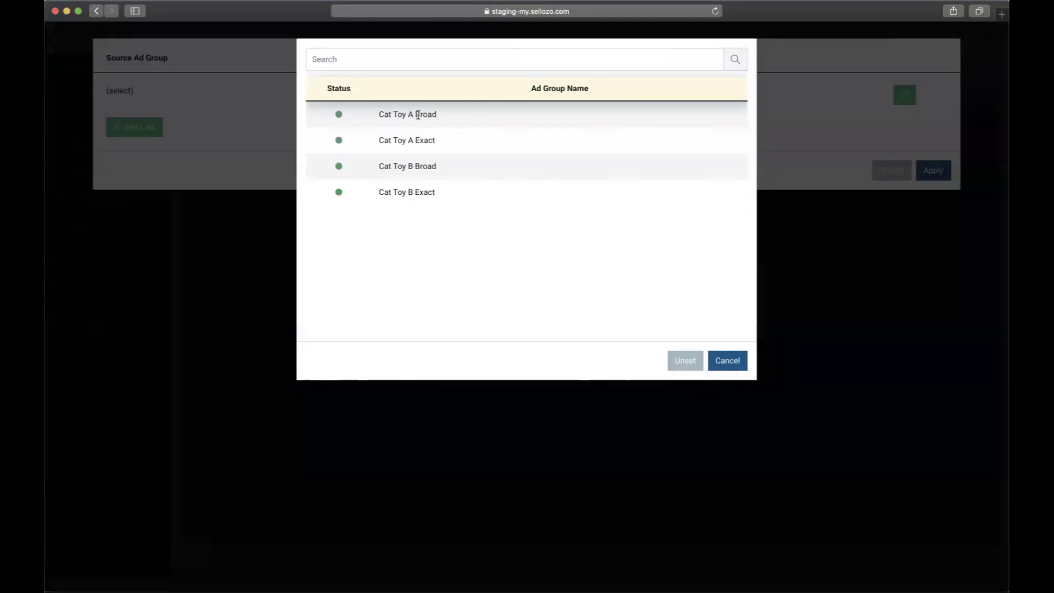
pyautogui.click(418, 114)
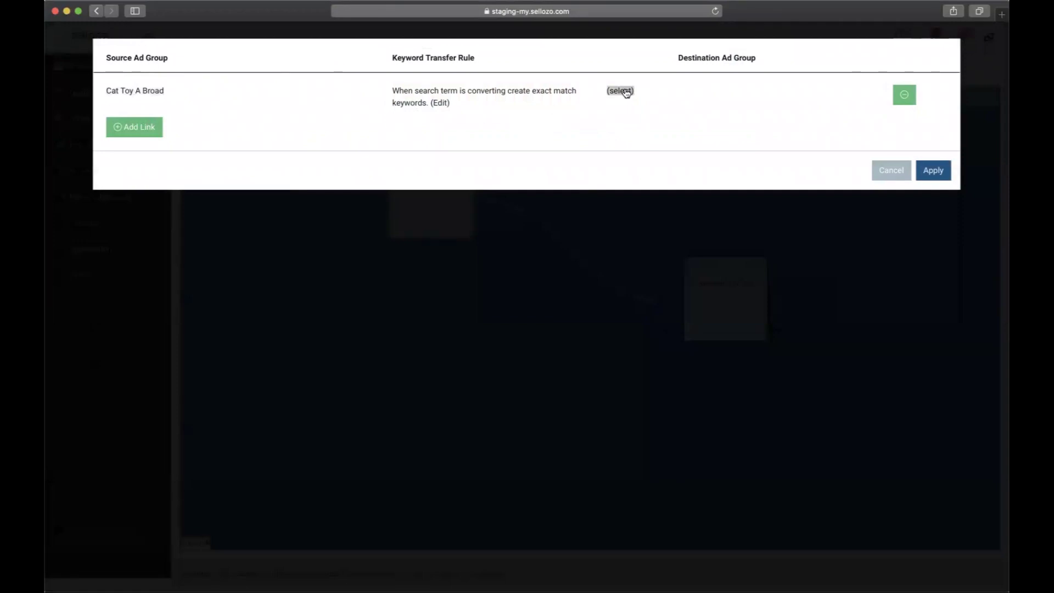
pyautogui.click(627, 92)
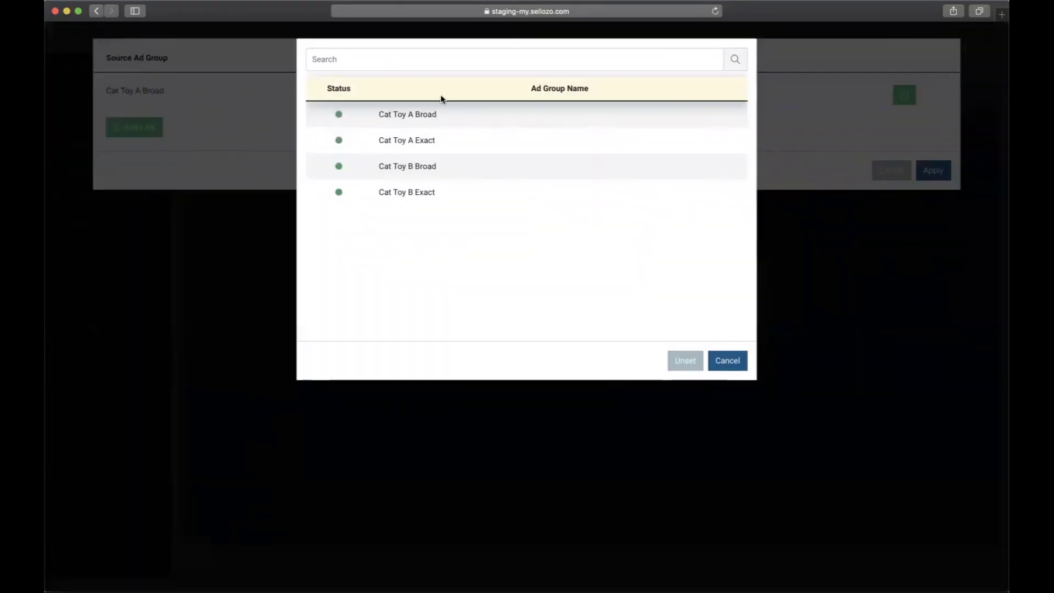
pyautogui.click(418, 140)
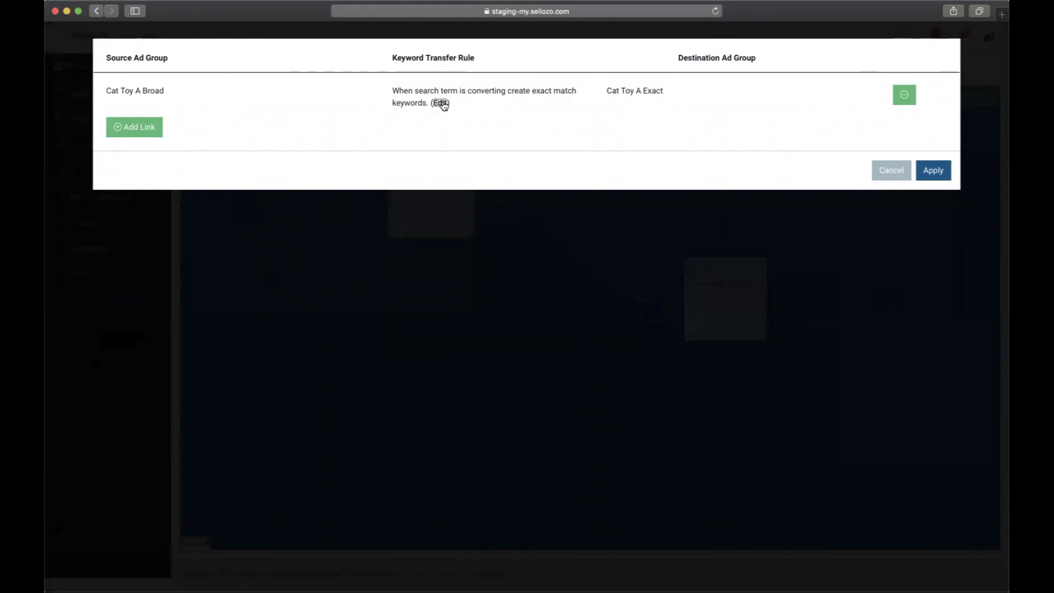
# Add a Cat Toy B Broad → Cat Toy B Exact link and apply the ad group links.
pyautogui.click(118, 128)
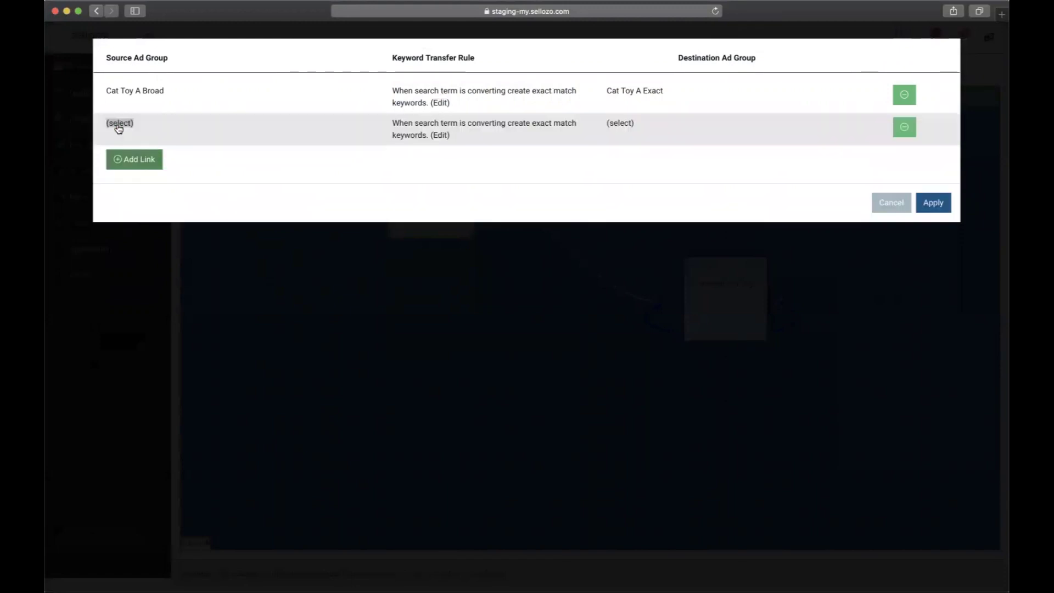
pyautogui.click(120, 124)
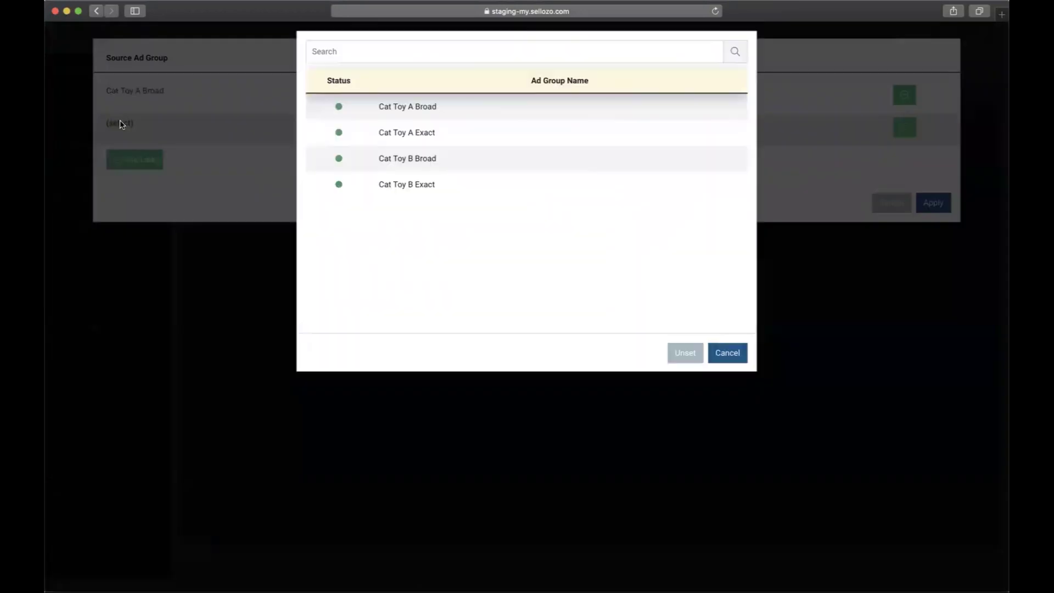
pyautogui.click(421, 165)
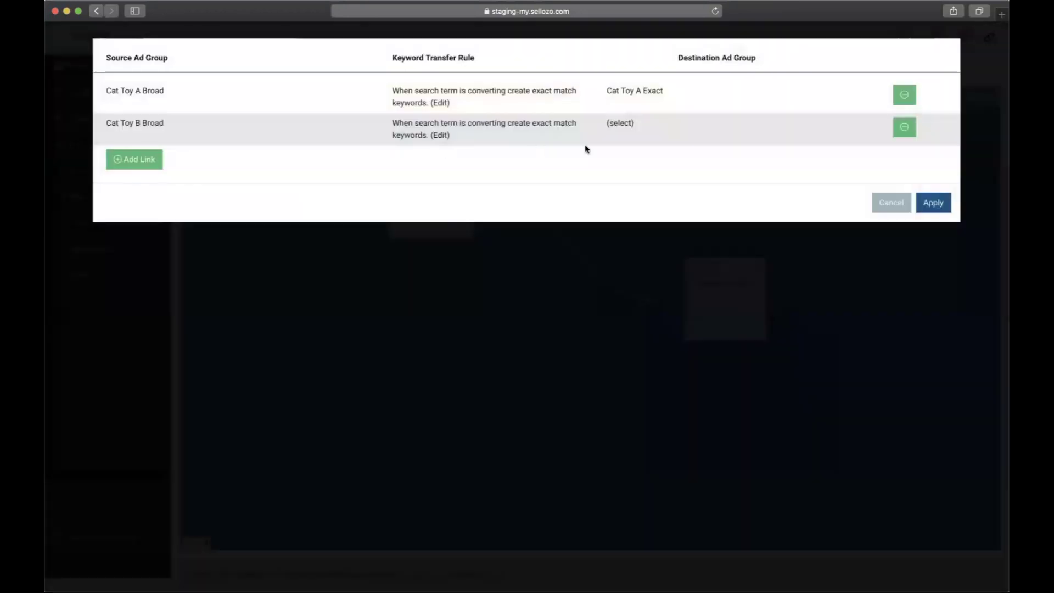
pyautogui.click(630, 123)
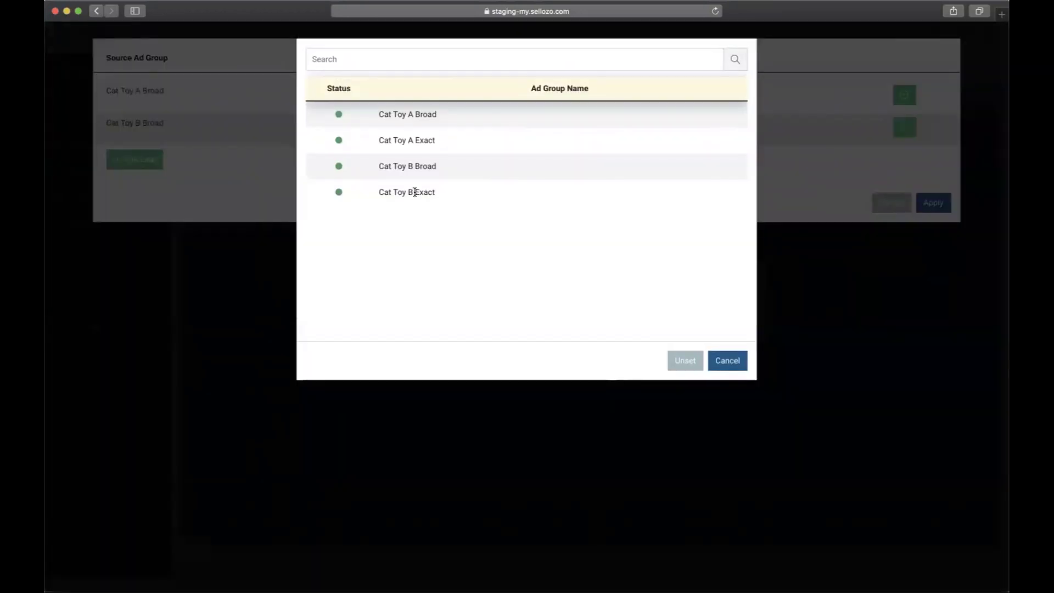
pyautogui.click(415, 191)
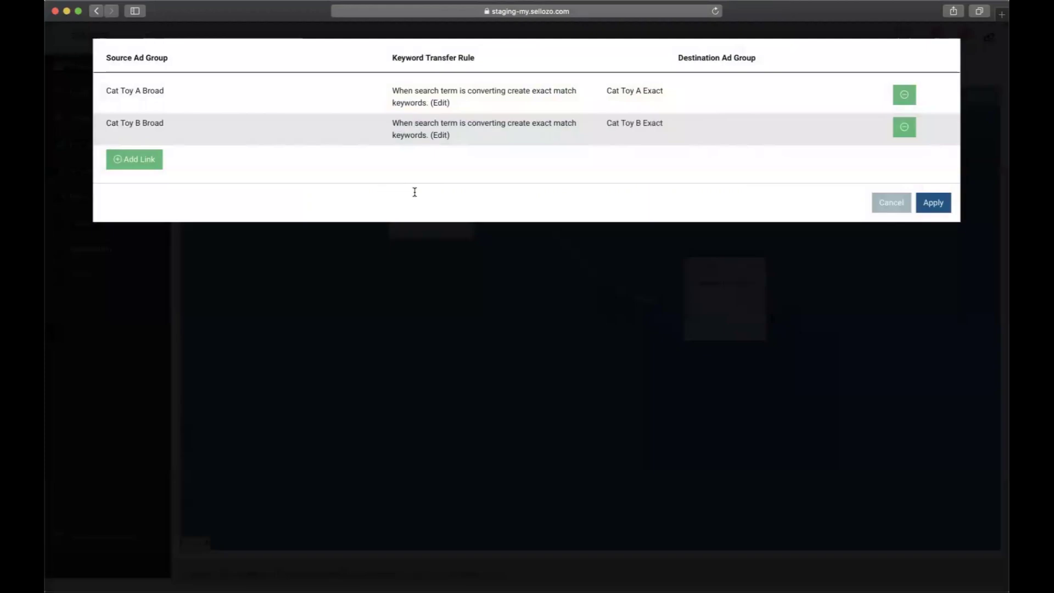
pyautogui.click(938, 204)
# Apply the manual broad-to-exact self-loop transfer rule and save the Cat toys pattern.
pyautogui.click(739, 171)
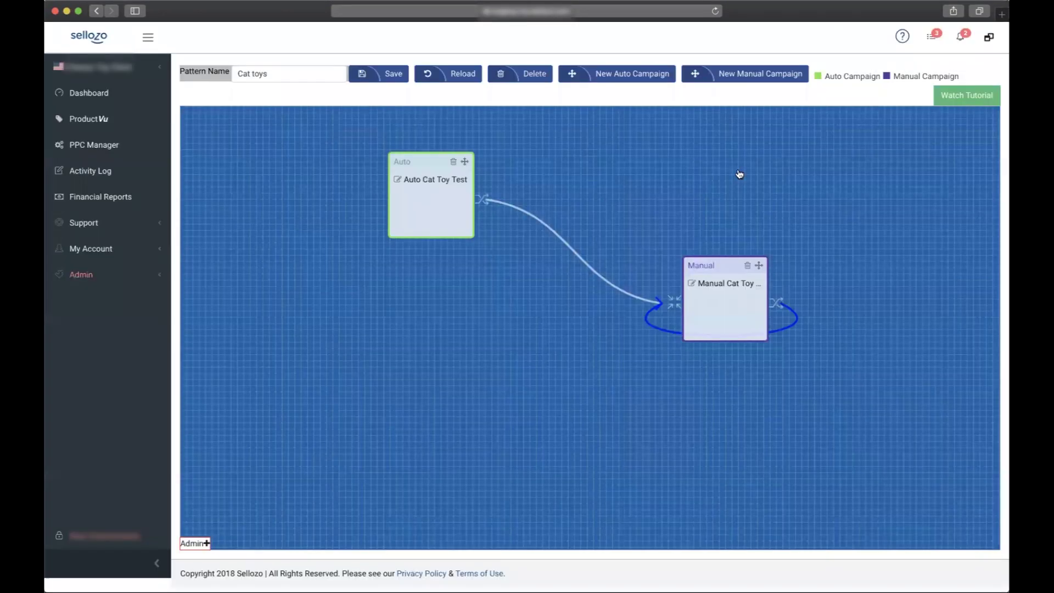
pyautogui.click(394, 76)
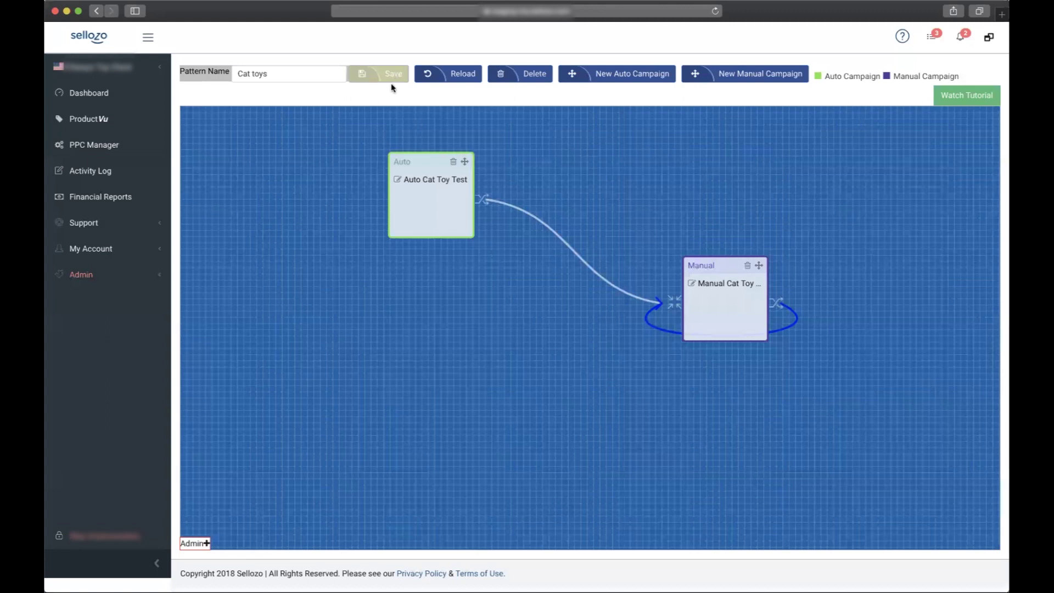